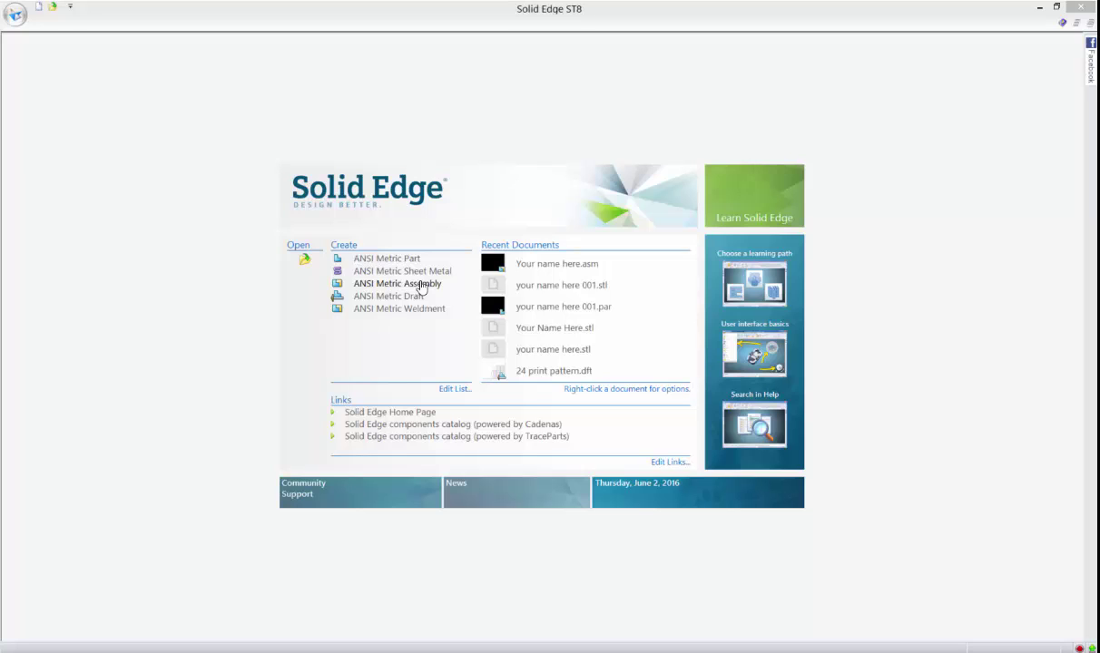
- Create a new ANSI Metric Assembly and save it as "your name here 002"
left_click(422, 288)
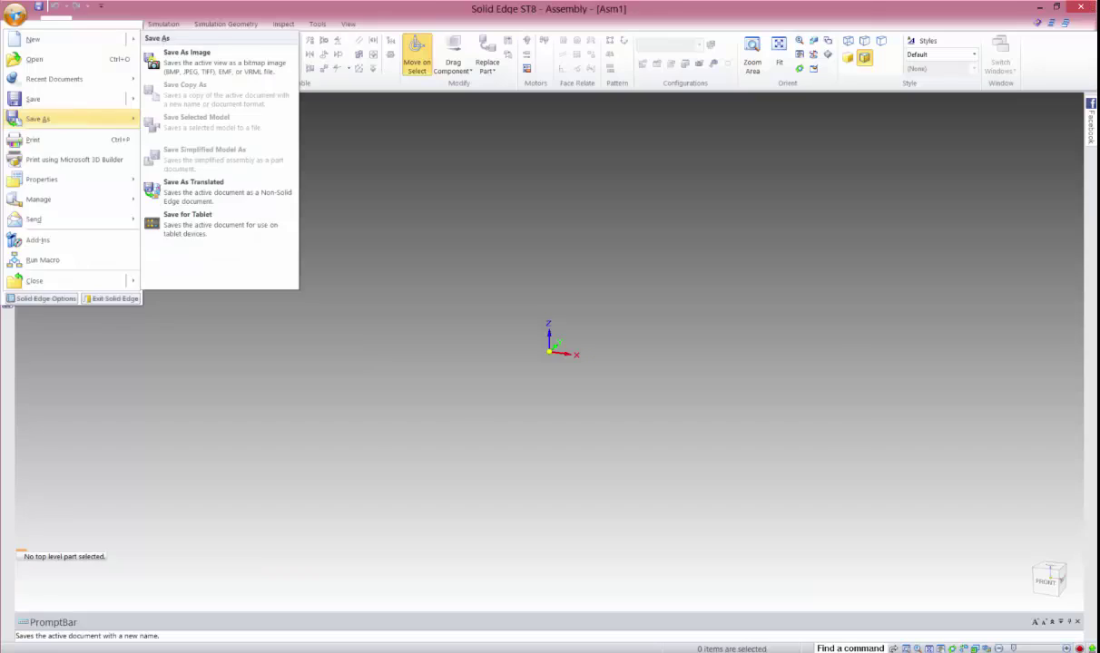
left_click(36, 115)
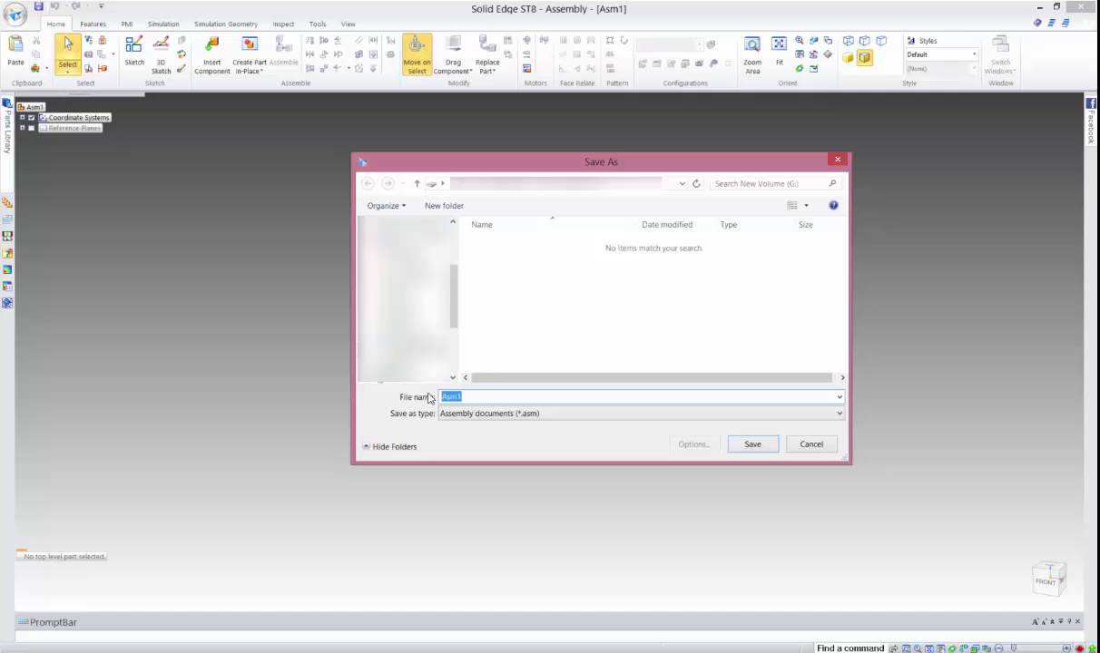
type("Your")
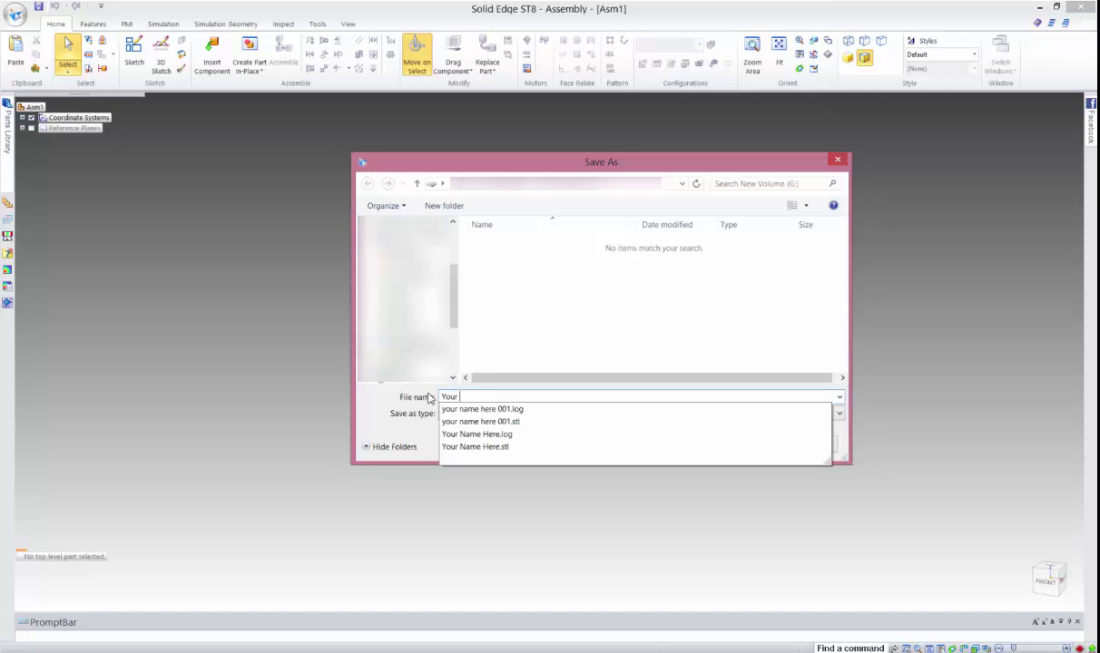
key("Down")
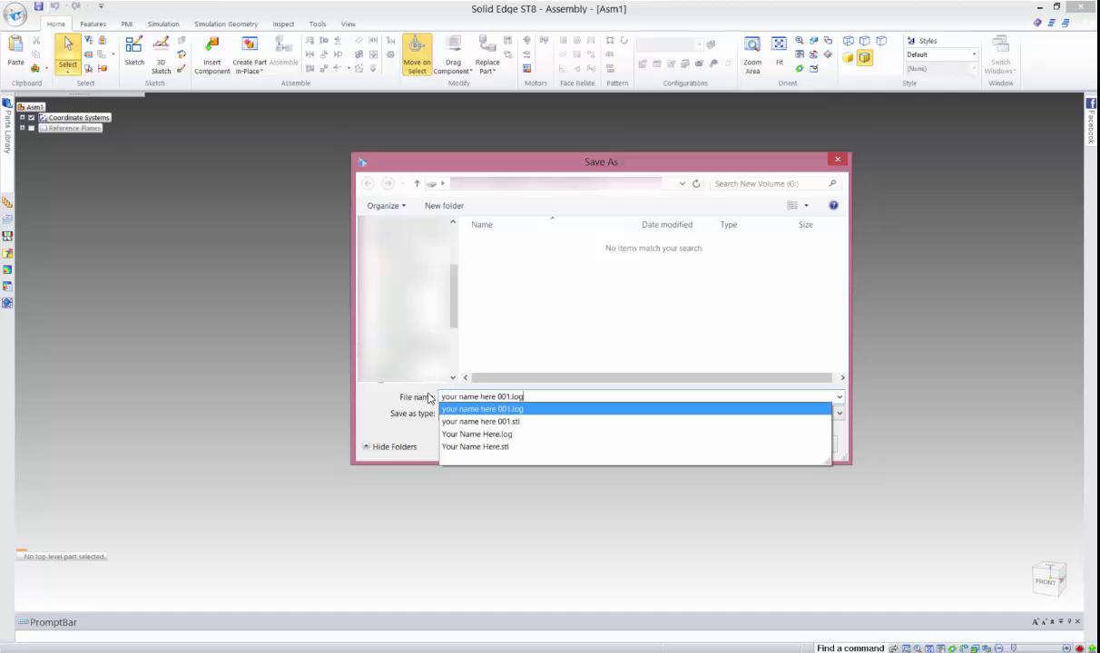
key("BackSpace")
key("BackSpace")
key("BackSpace")
key("BackSpace")
type("2")
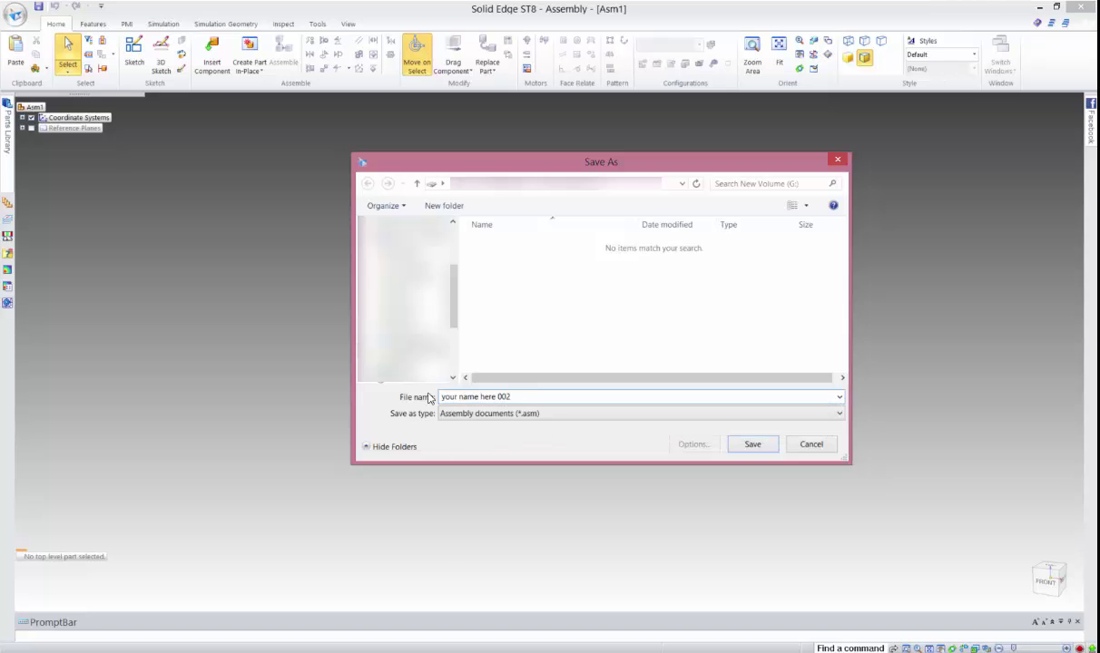
key("Return")
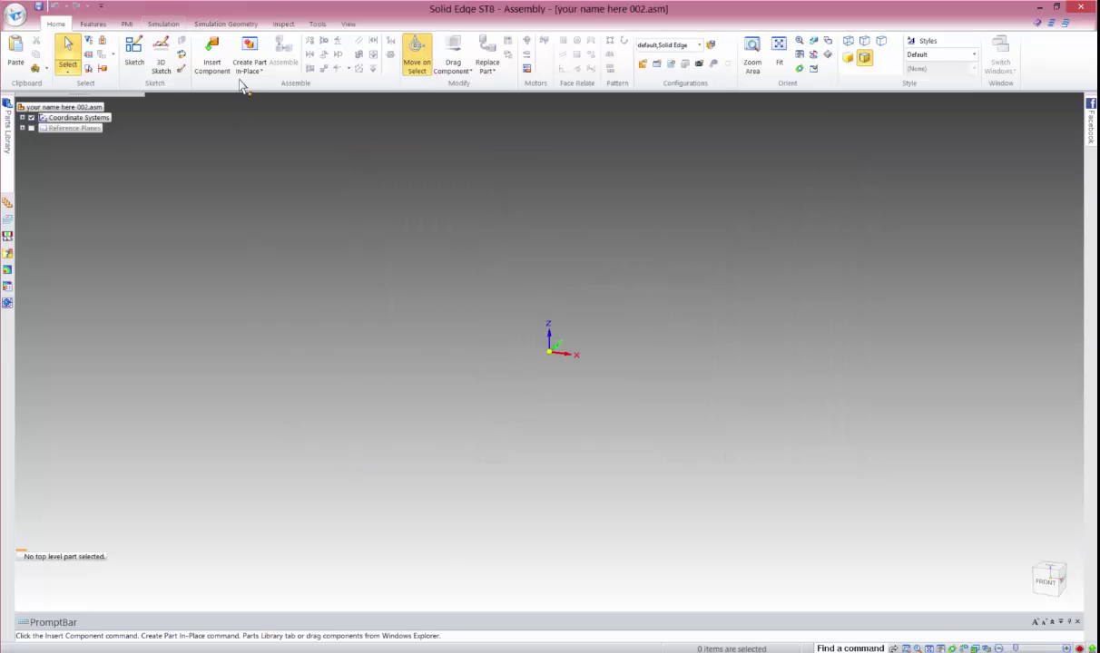
- Create a part in place, coincident with the assembly origin and edited in place, saved as "your name here 002"
left_click(250, 51)
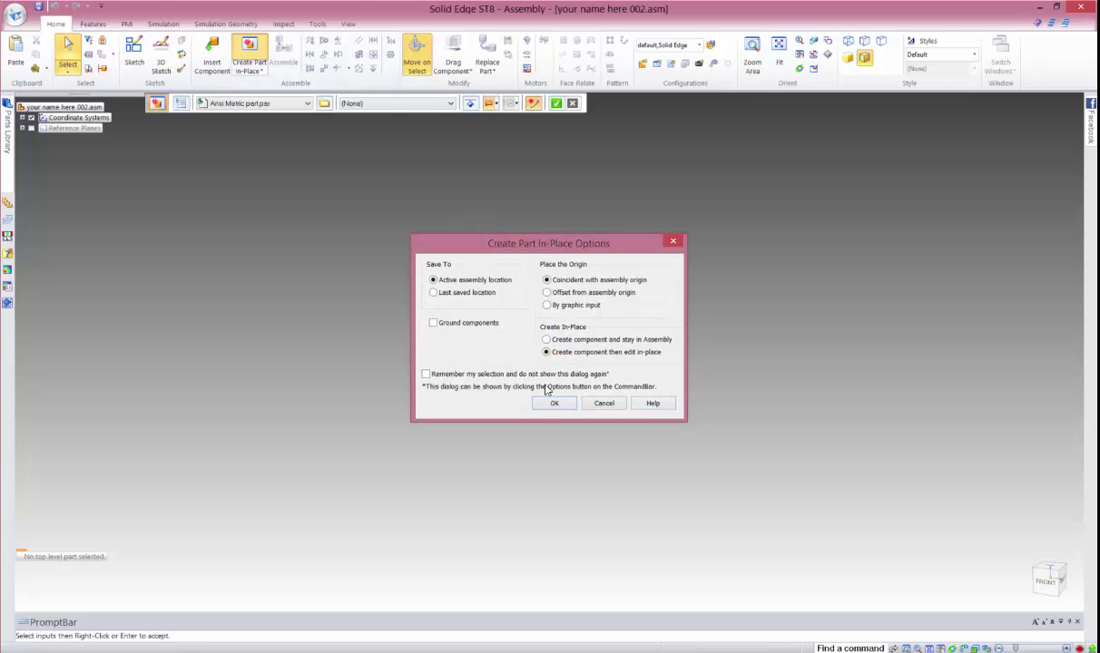
left_click(554, 403)
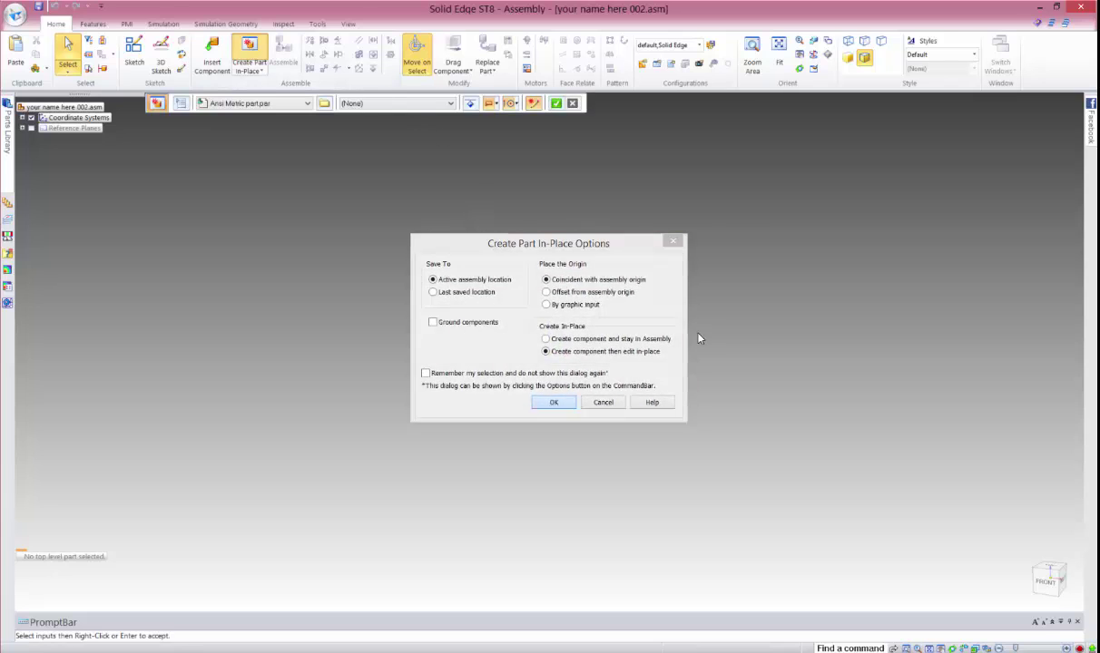
left_click(556, 105)
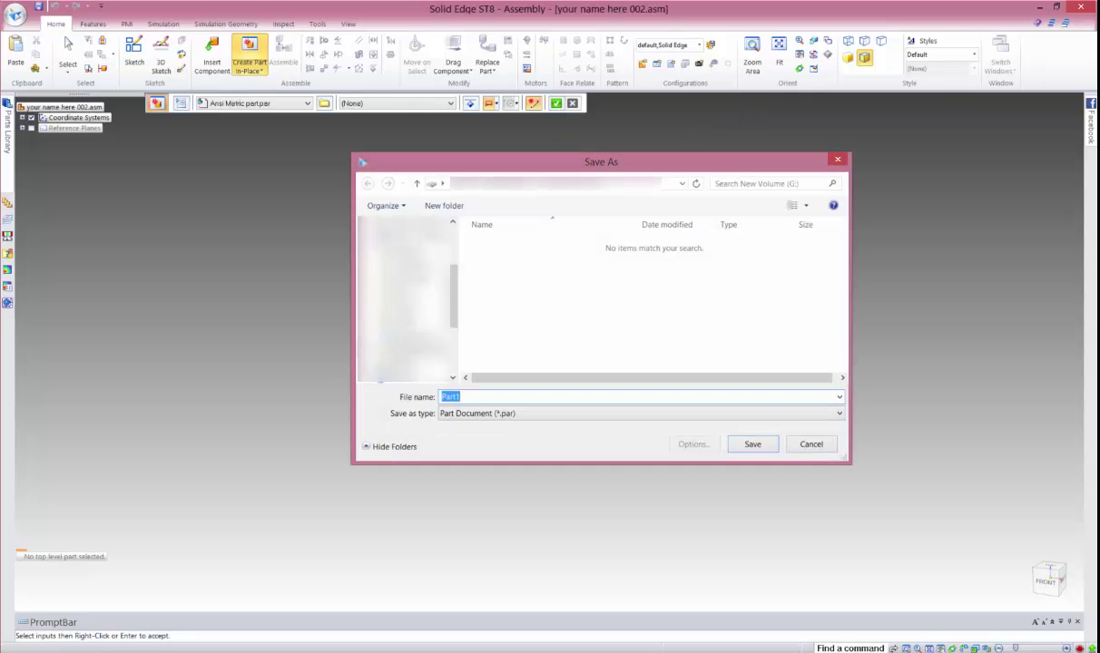
type("your name her")
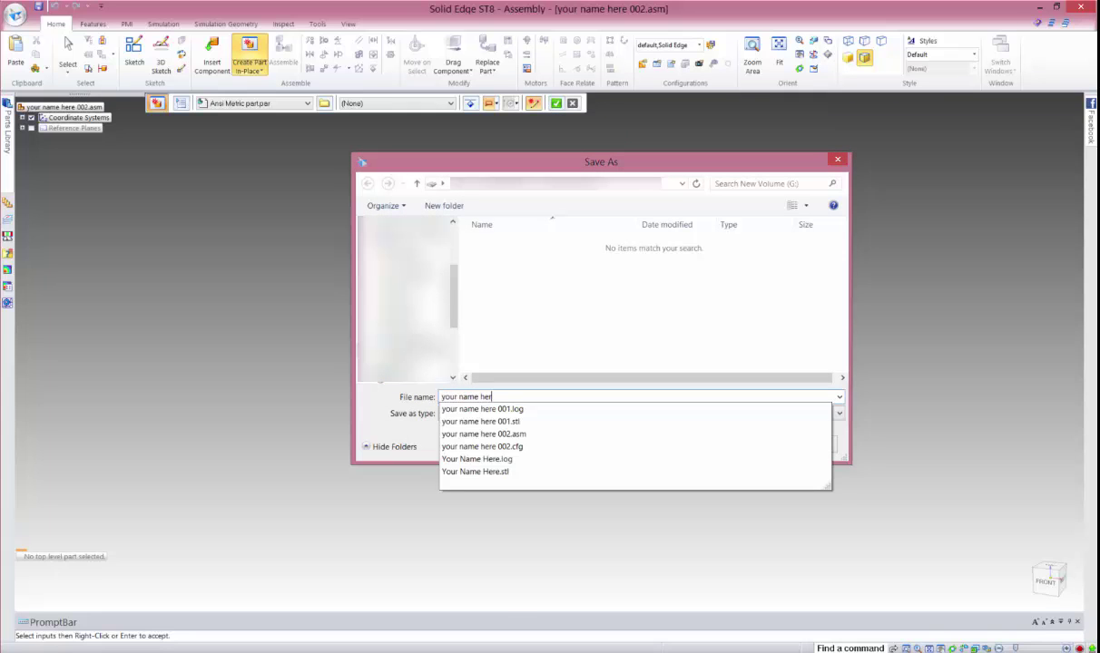
type("e 002")
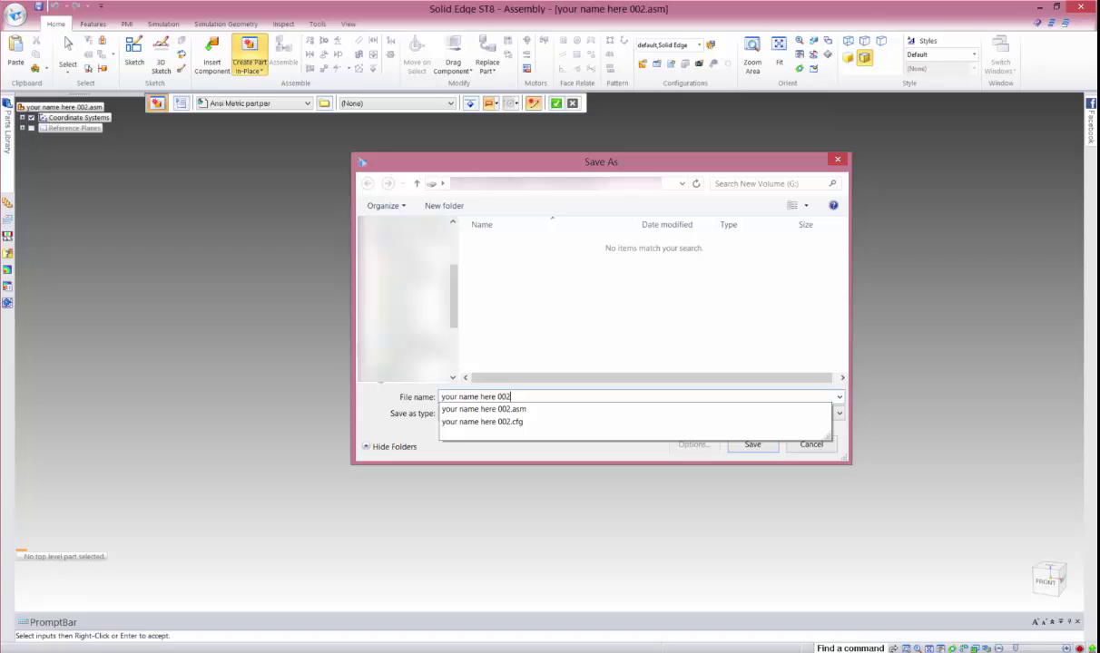
key("Return")
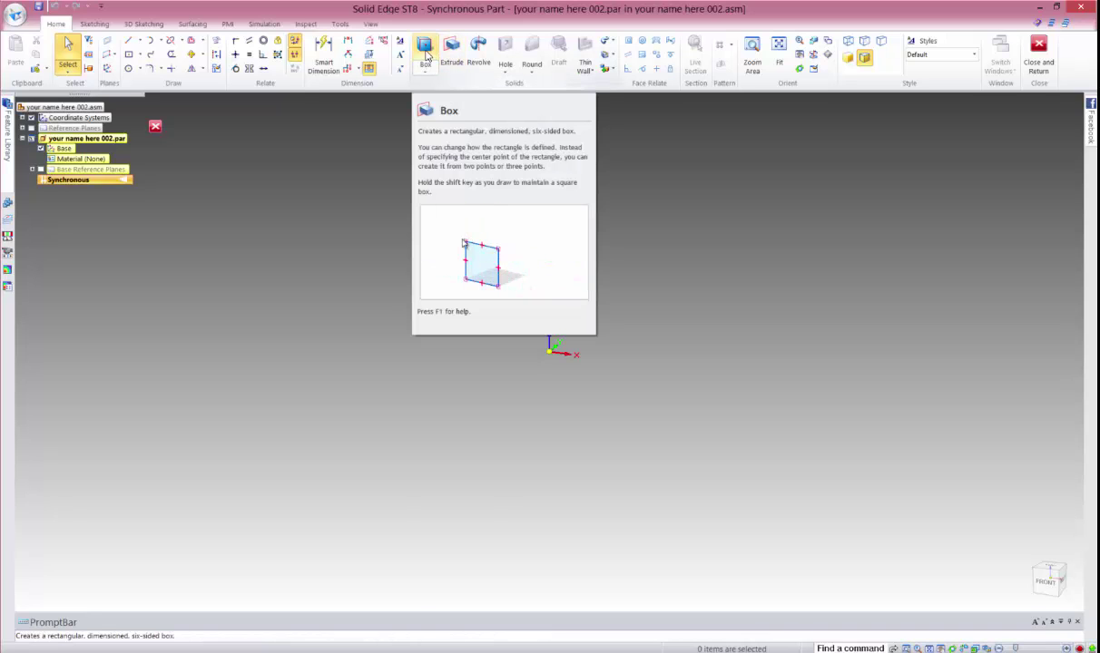
- Create a box centered on the origin in the front plane, 20 mm wide, 3 mm high and 50 mm deep
left_click(425, 47)
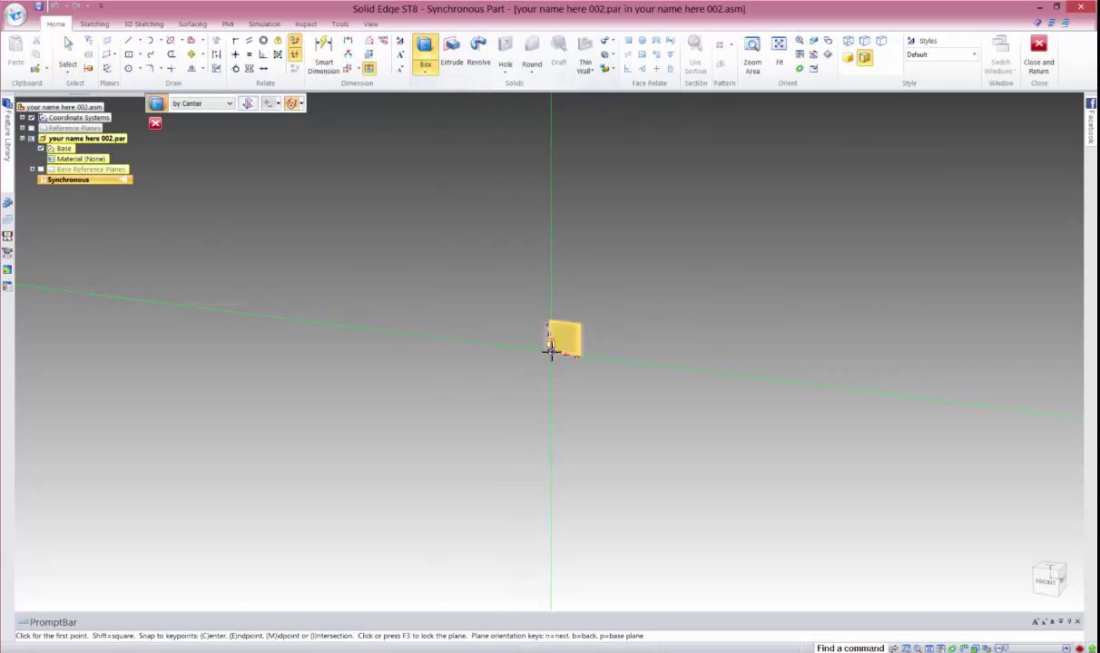
left_click(551, 349)
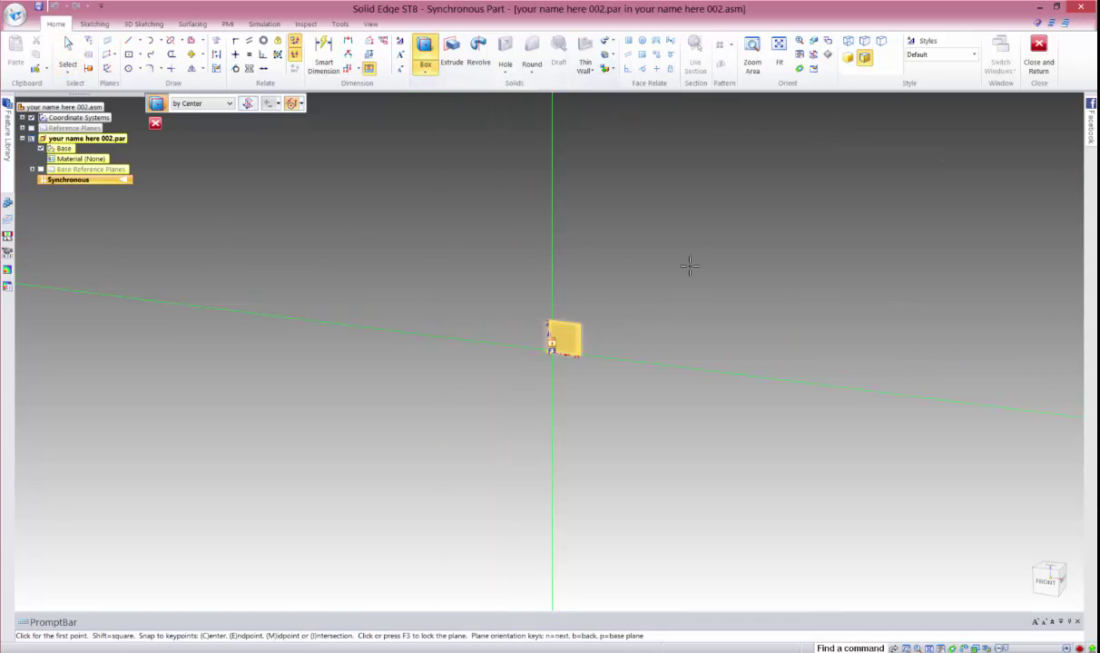
left_click(551, 348)
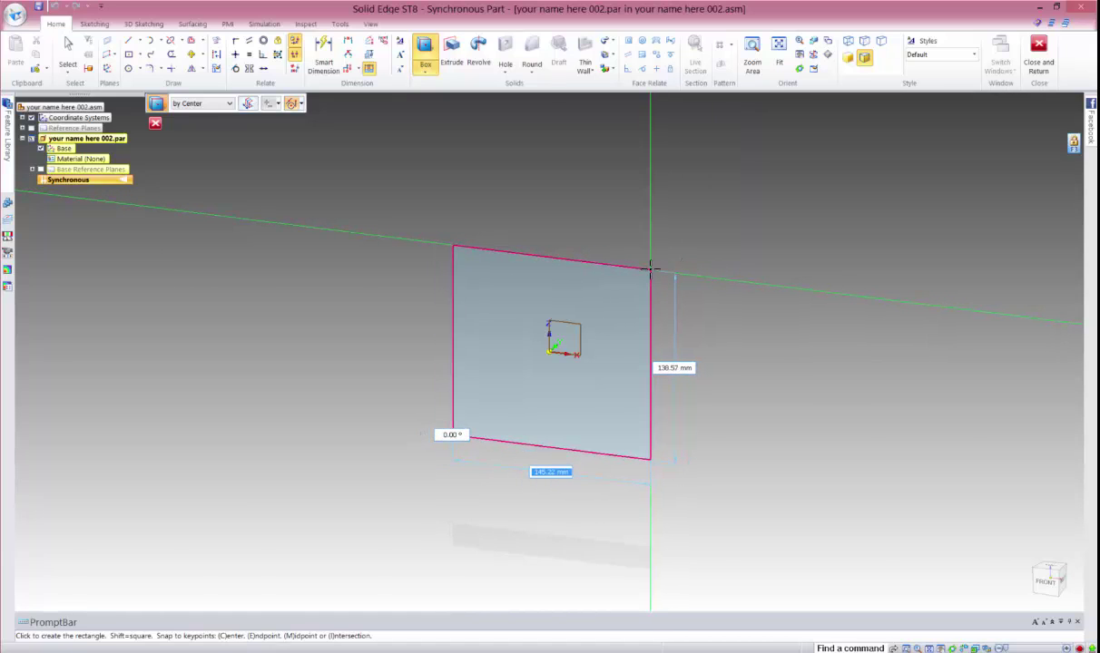
type("20")
key("Tab")
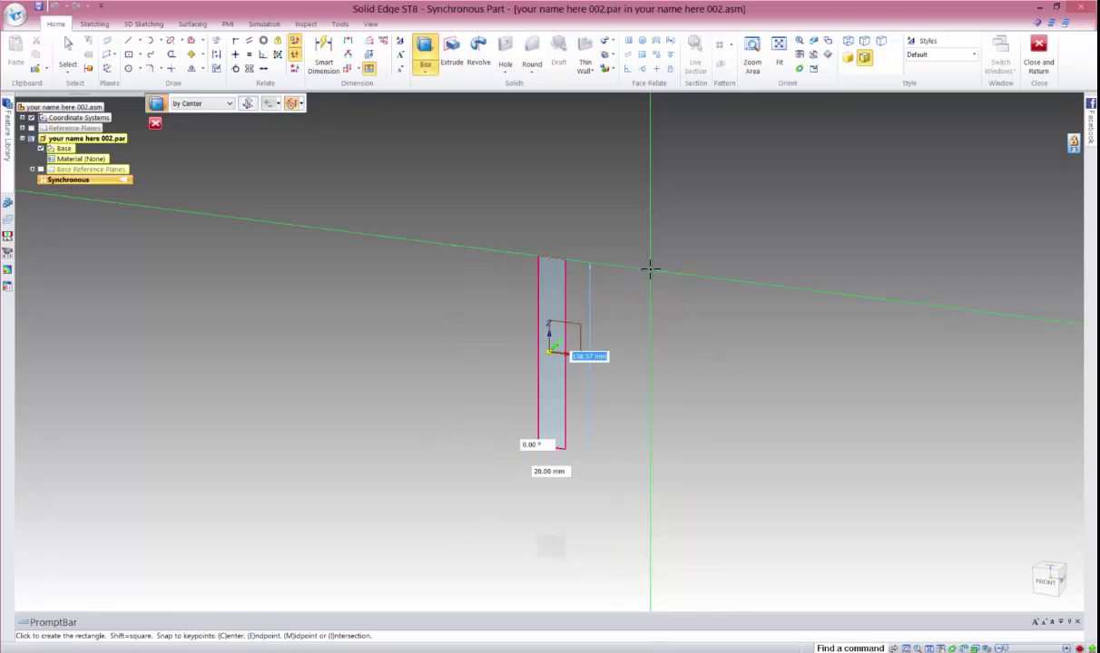
type("3")
key("Tab")
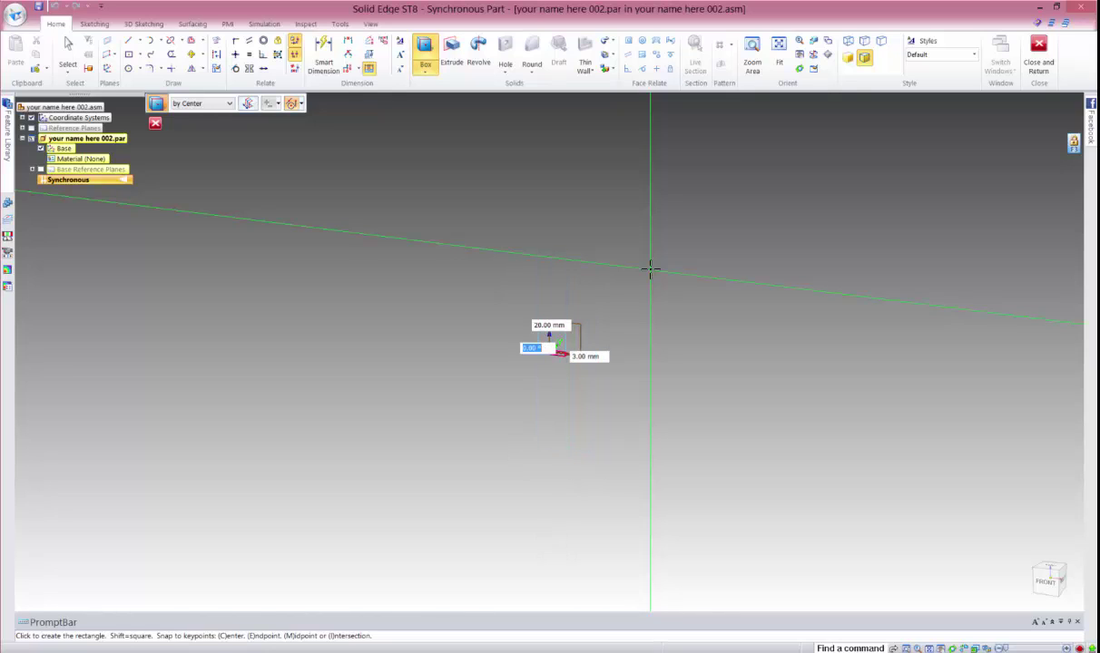
key("Return")
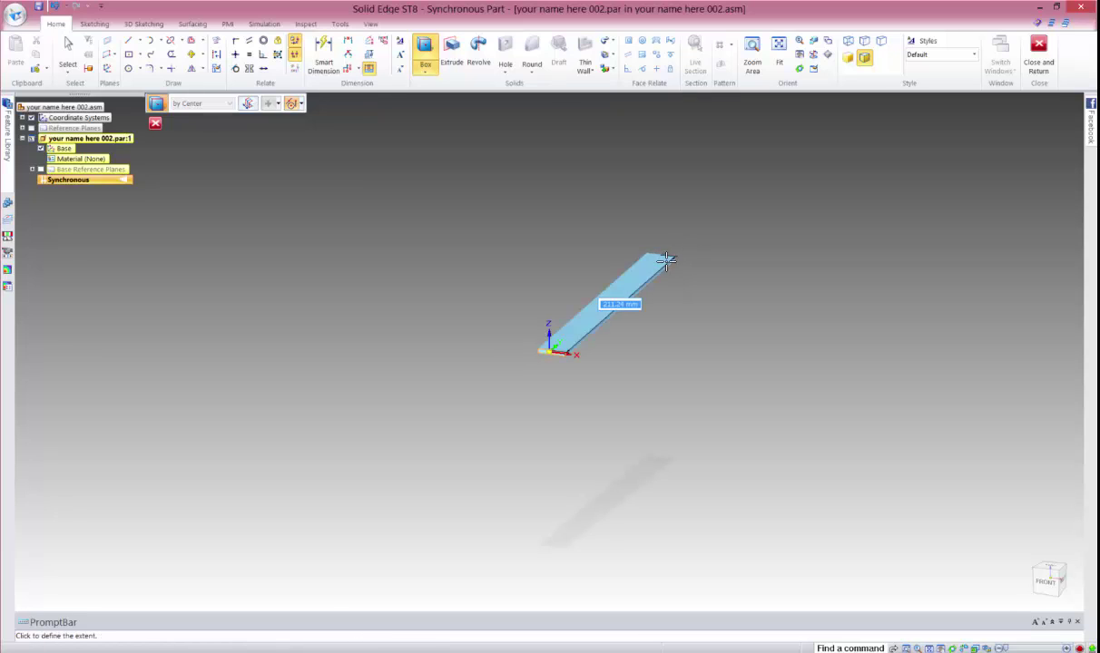
type("50")
key("Return")
- Start a text profile reading "Your Name Here", with the box seen from above and its long side horizontal
key("ctrl+t")
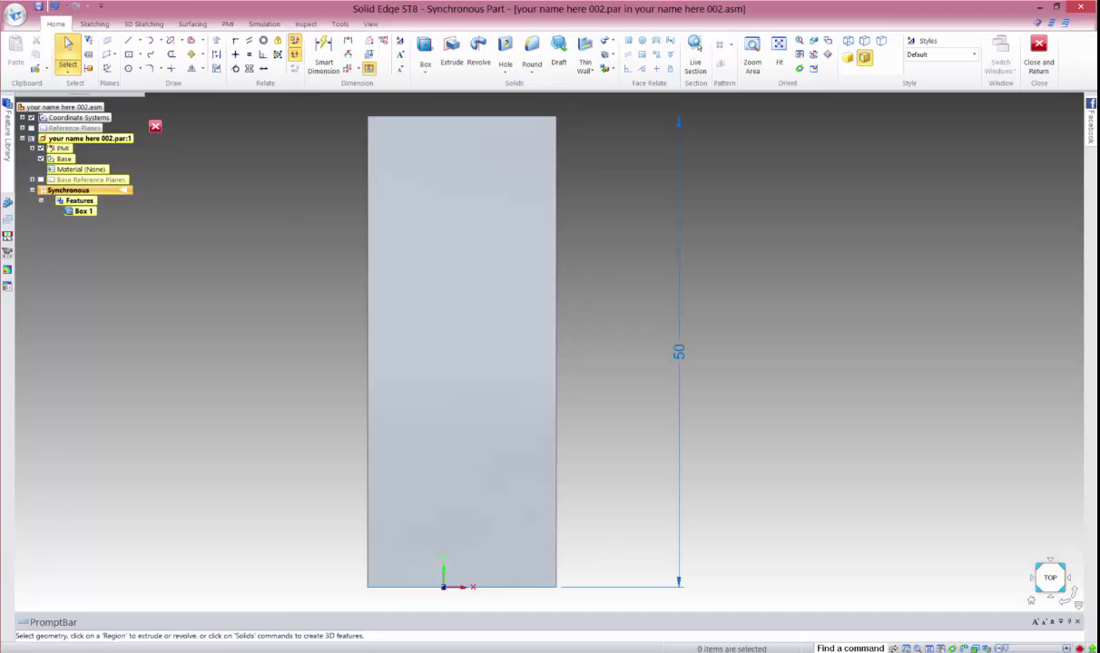
left_click(1072, 583)
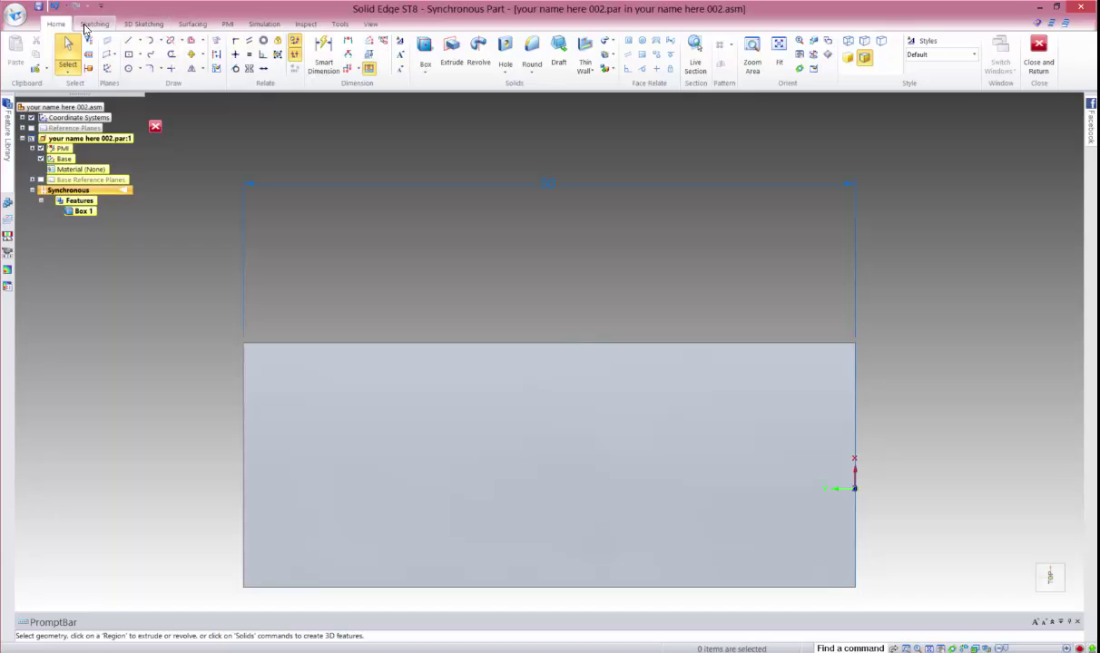
left_click(86, 26)
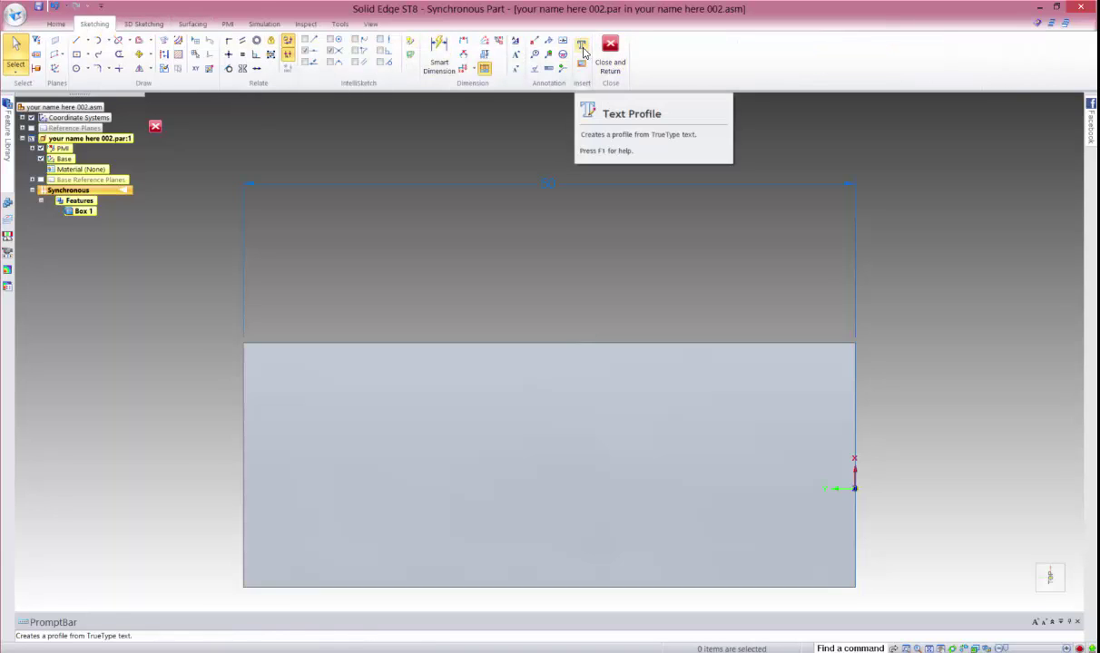
left_click(583, 47)
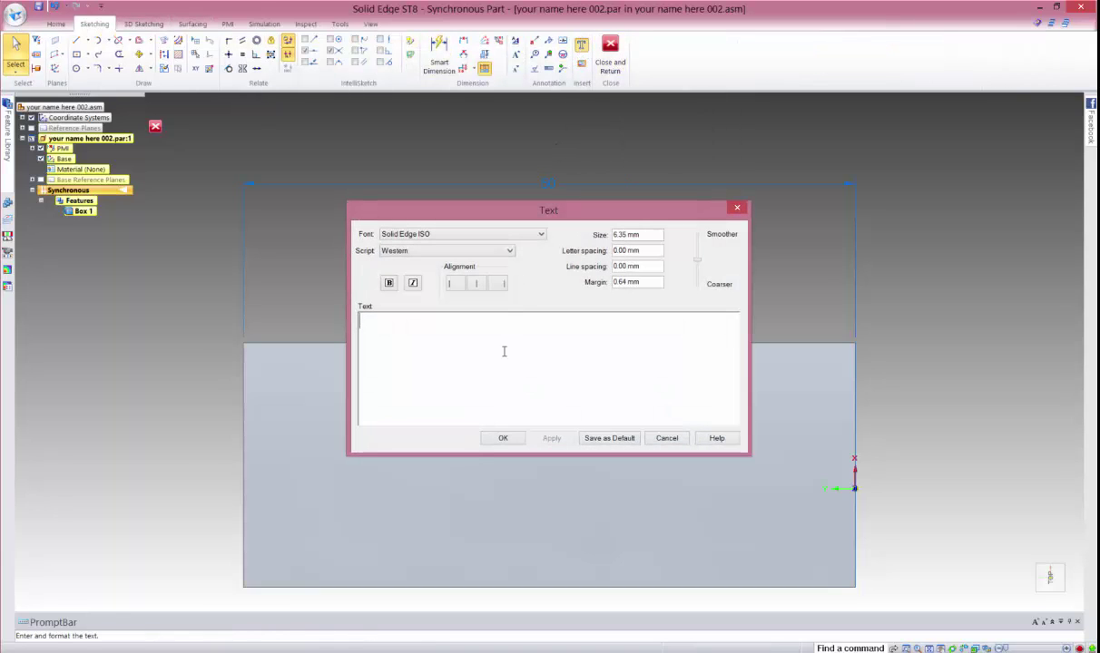
type("Your nam")
key("BackSpace")
key("BackSpace")
key("BackSpace")
key("BackSpace")
type("Name Here")
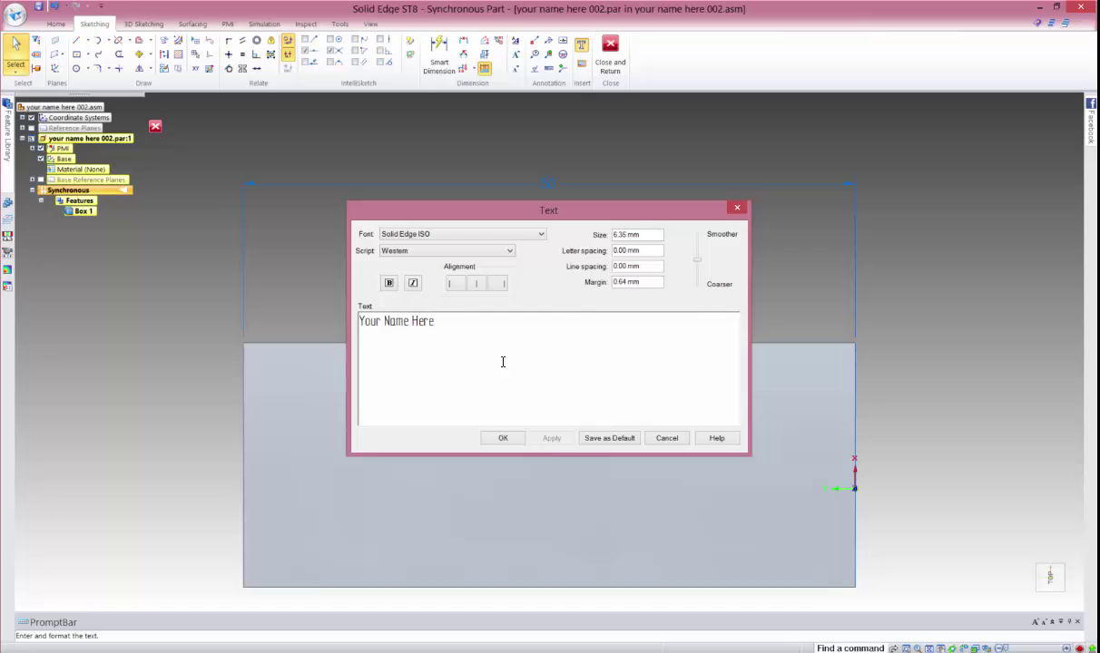
- Set the text profile's font to Papyrus and its smoothing to the smoothest setting, and accept the text
left_click(526, 238)
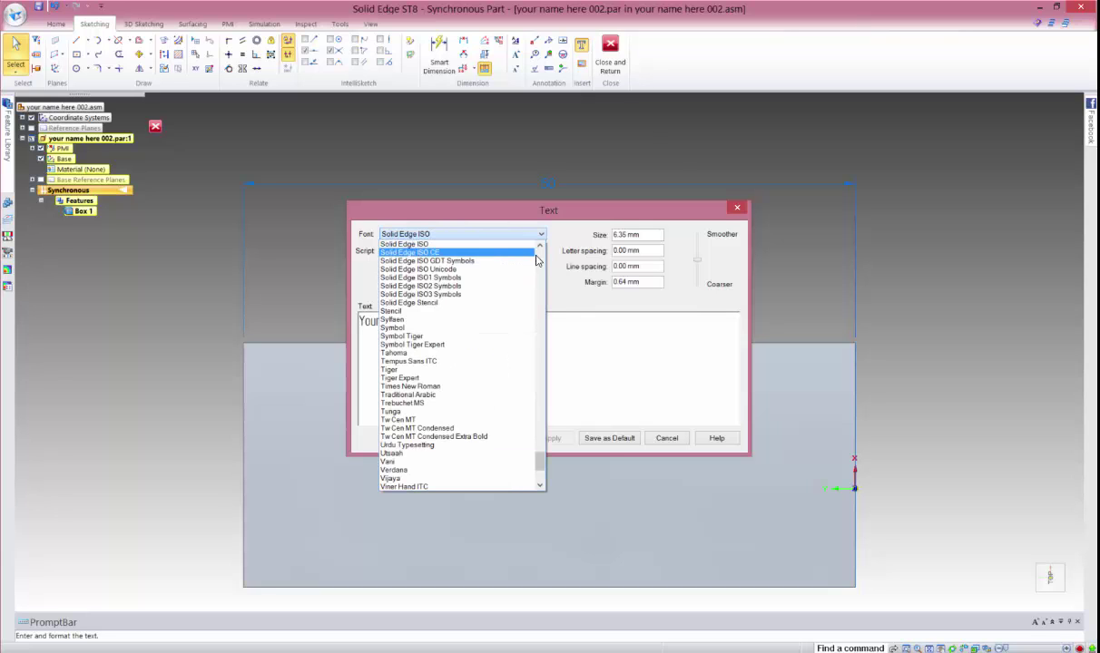
scroll(676, 159, "up", 10)
left_click(463, 244)
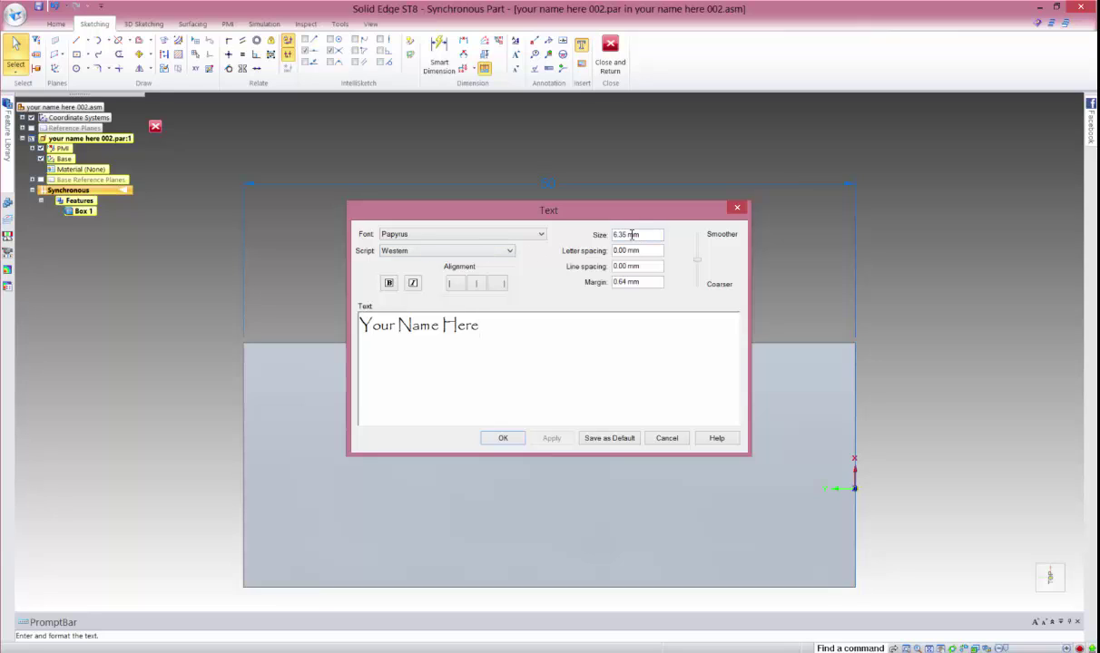
left_click_drag(635, 236, 586, 231)
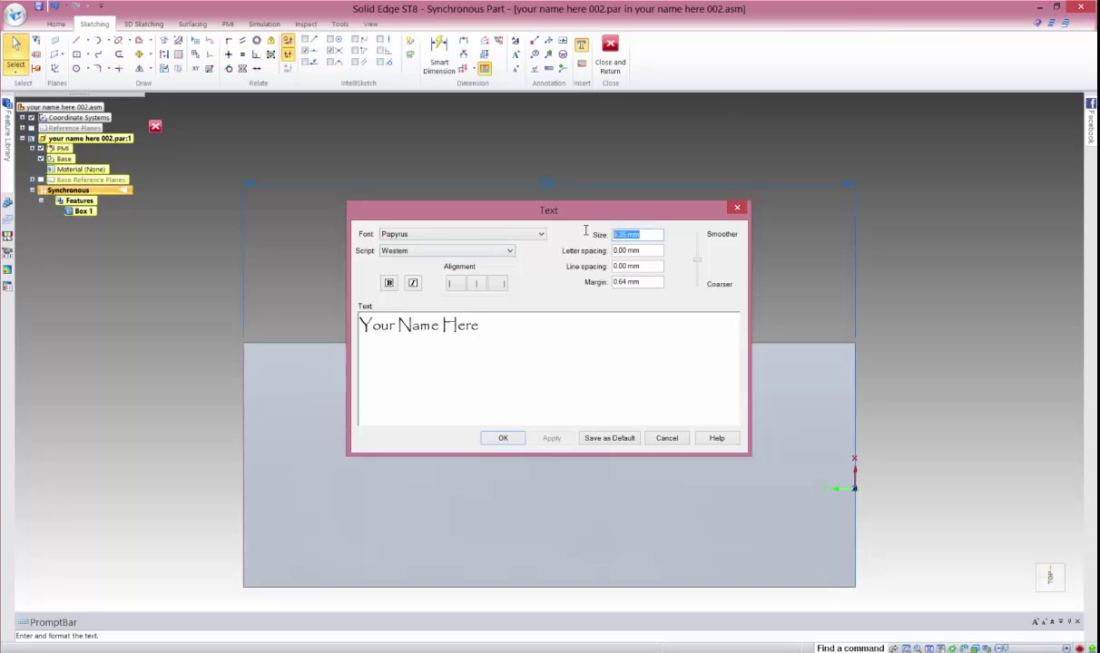
left_click(697, 245)
left_click_drag(698, 246, 699, 237)
left_click(503, 437)
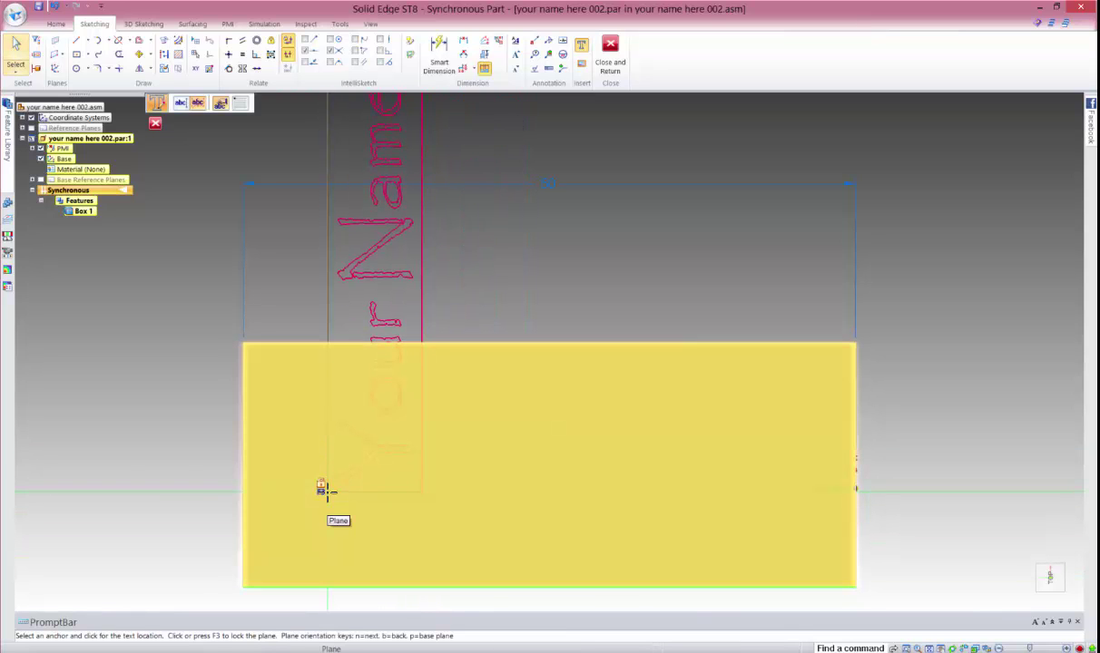
- Orient the text along the box's long side, lock it to the top face and place it across the face
key("n")
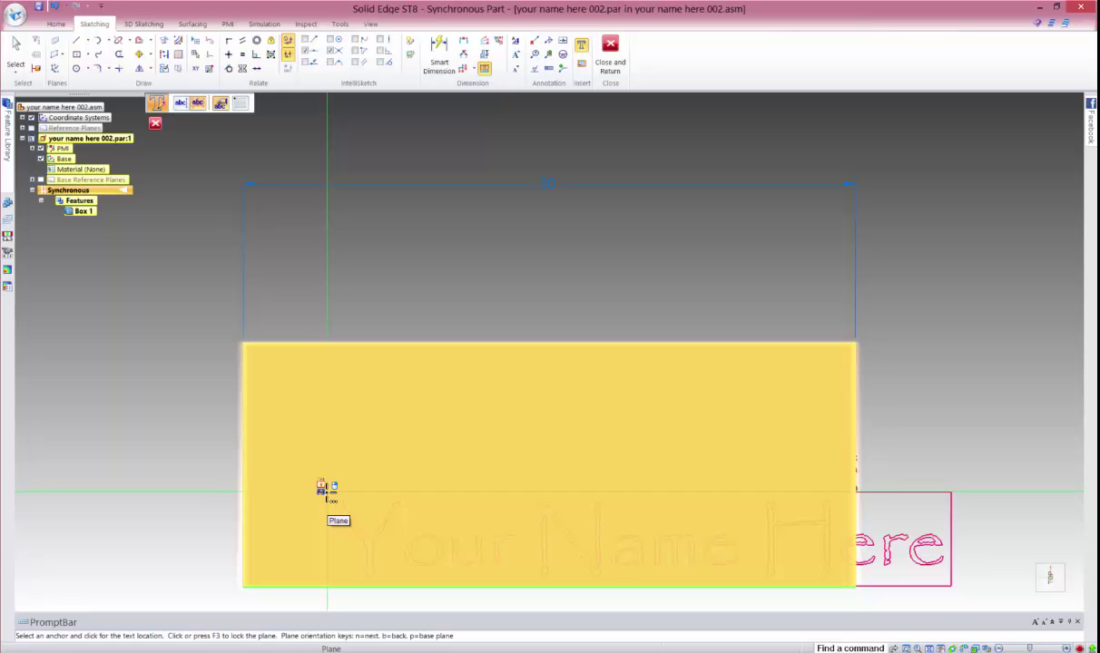
key("F3")
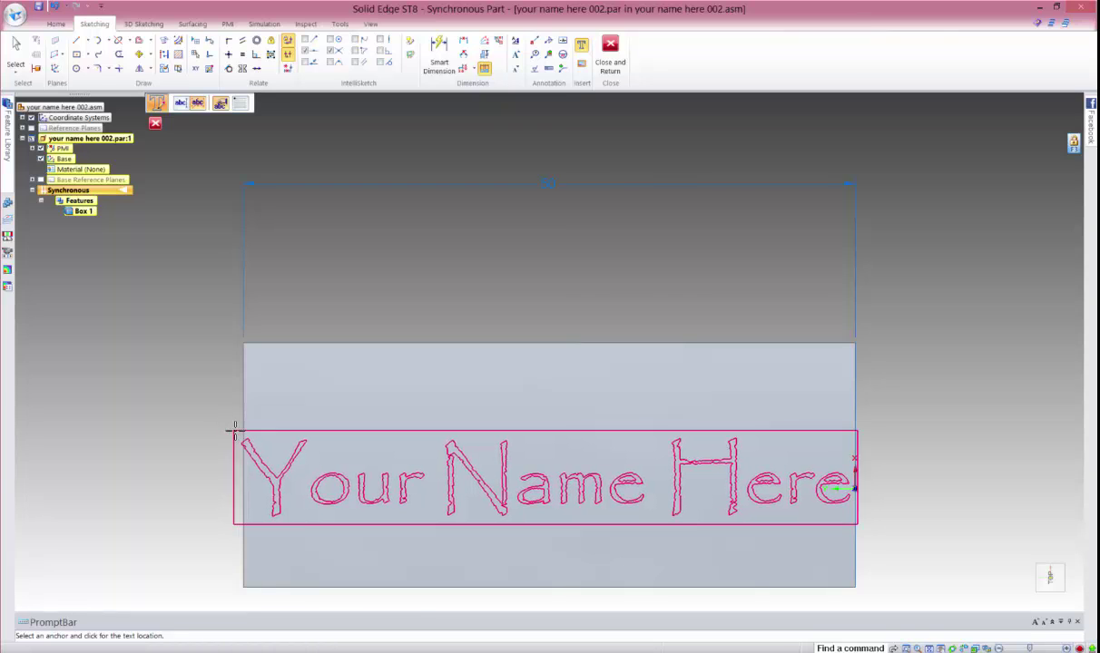
left_click(236, 429)
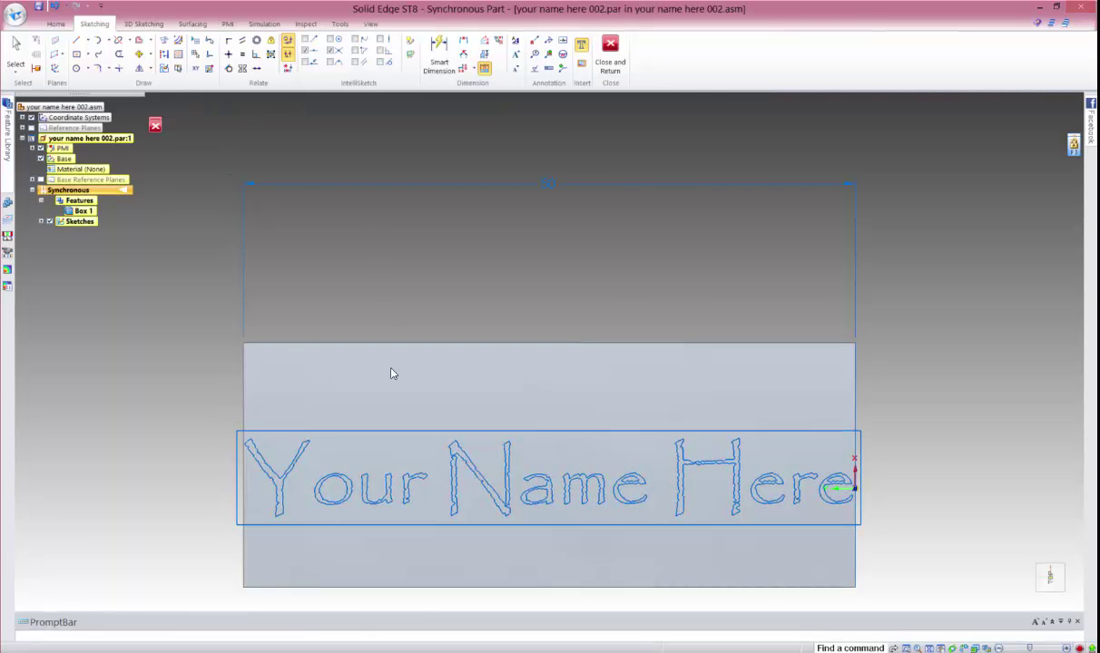
- Open the text settings of the existing "Your Name Here" text profile for editing
left_click(16, 50)
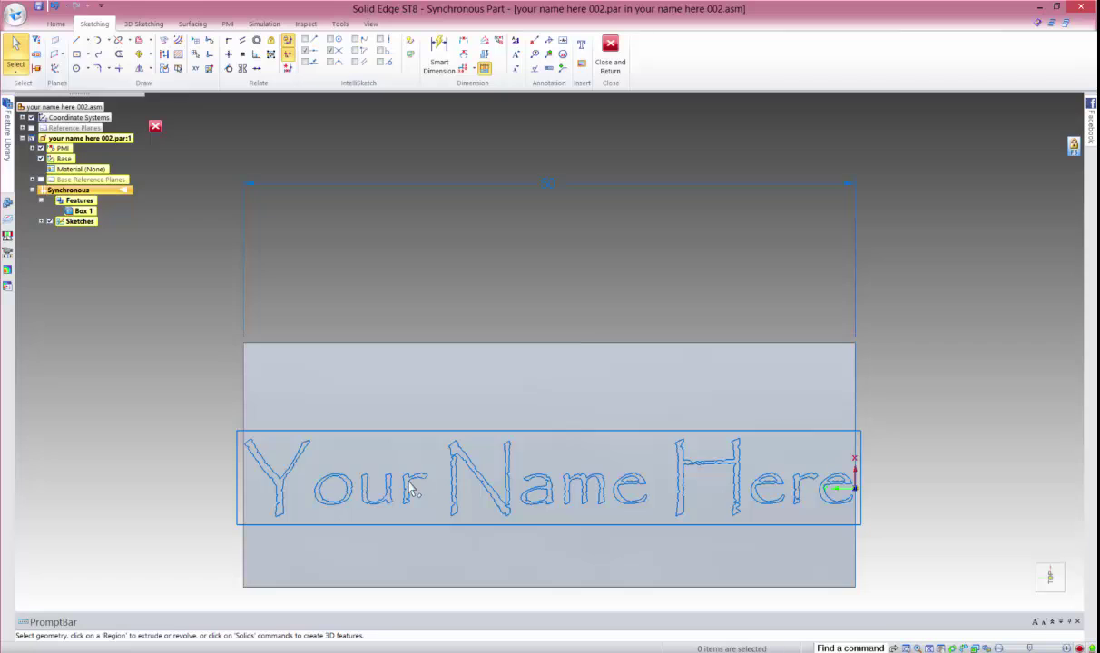
left_click(513, 436)
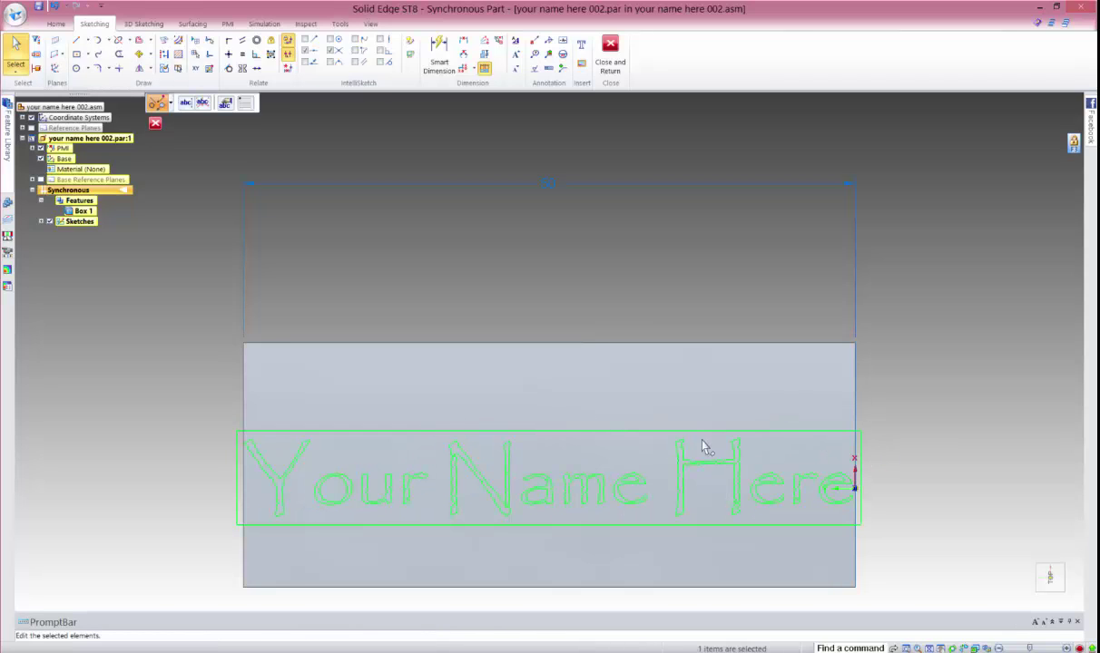
left_click(186, 101)
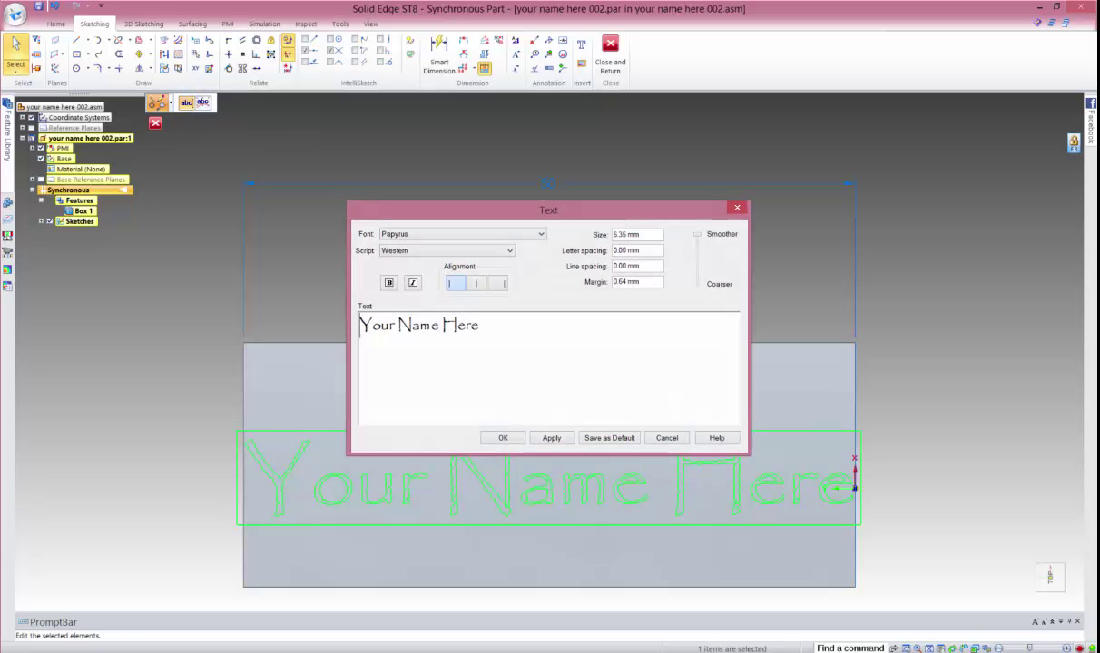
- Try the Parchment font on the text profile, then try the SEGDT font
left_click(541, 234)
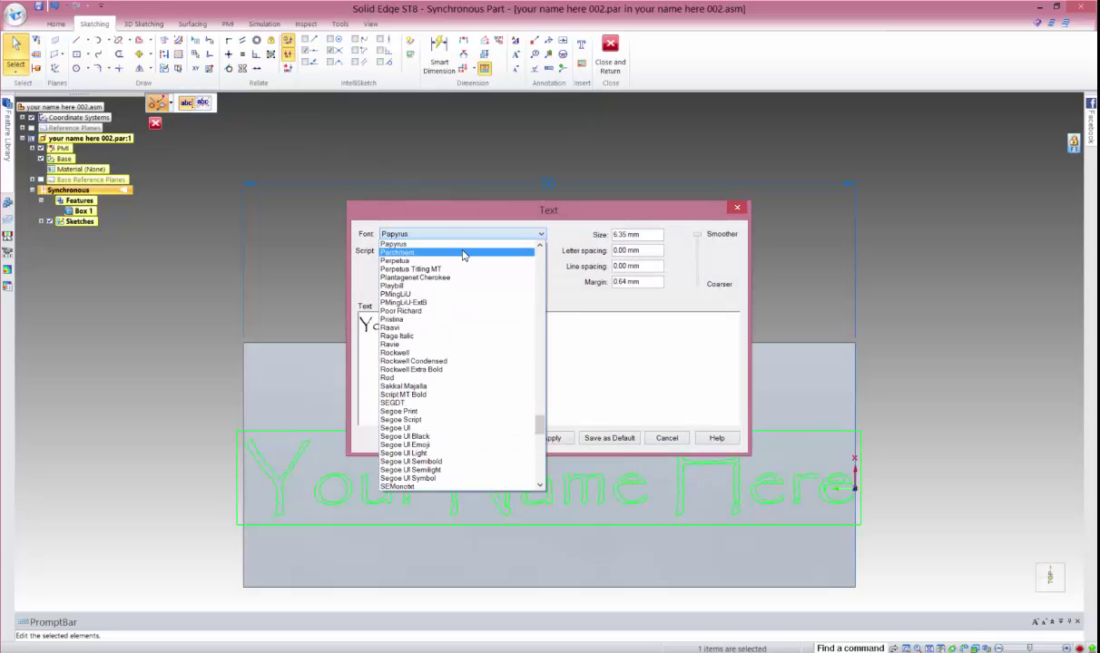
left_click(463, 249)
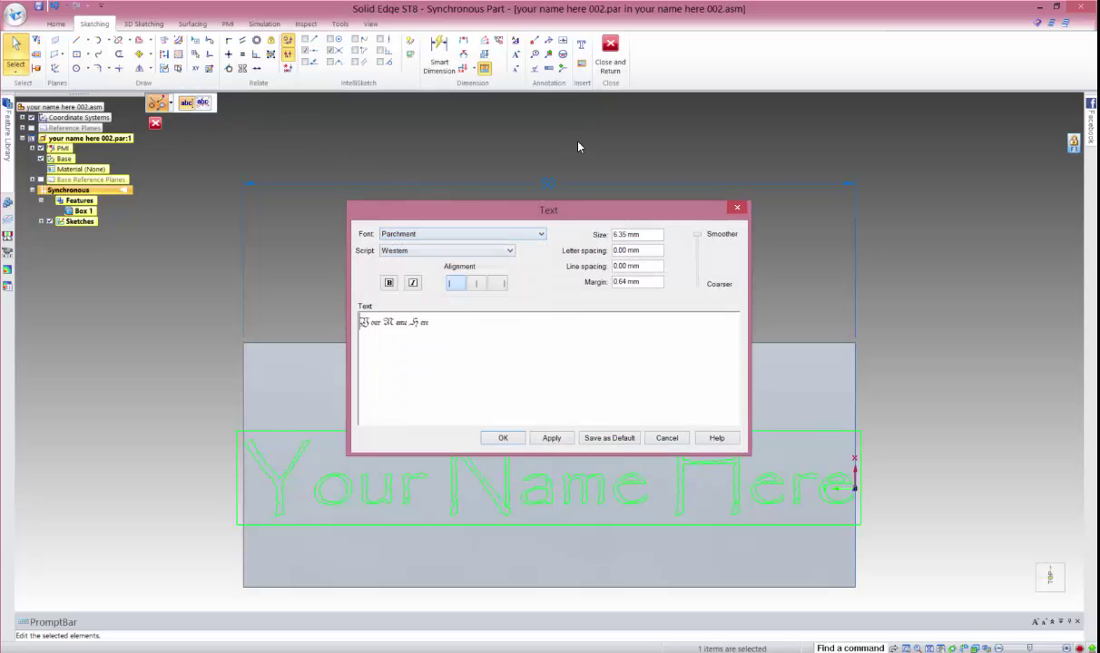
left_click(556, 441)
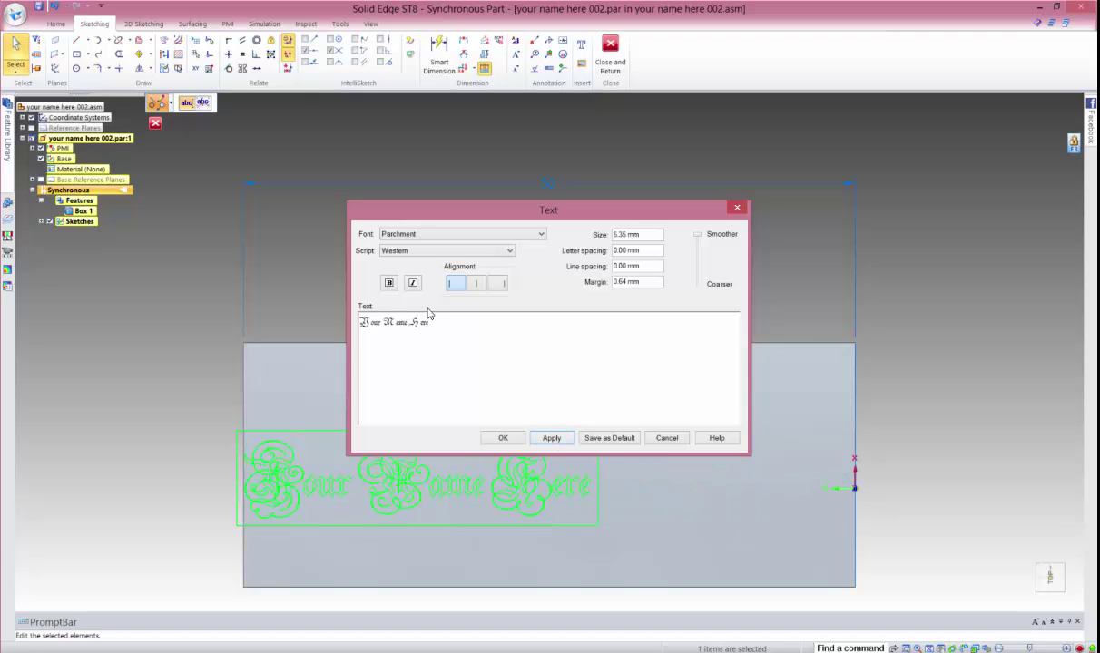
left_click(423, 234)
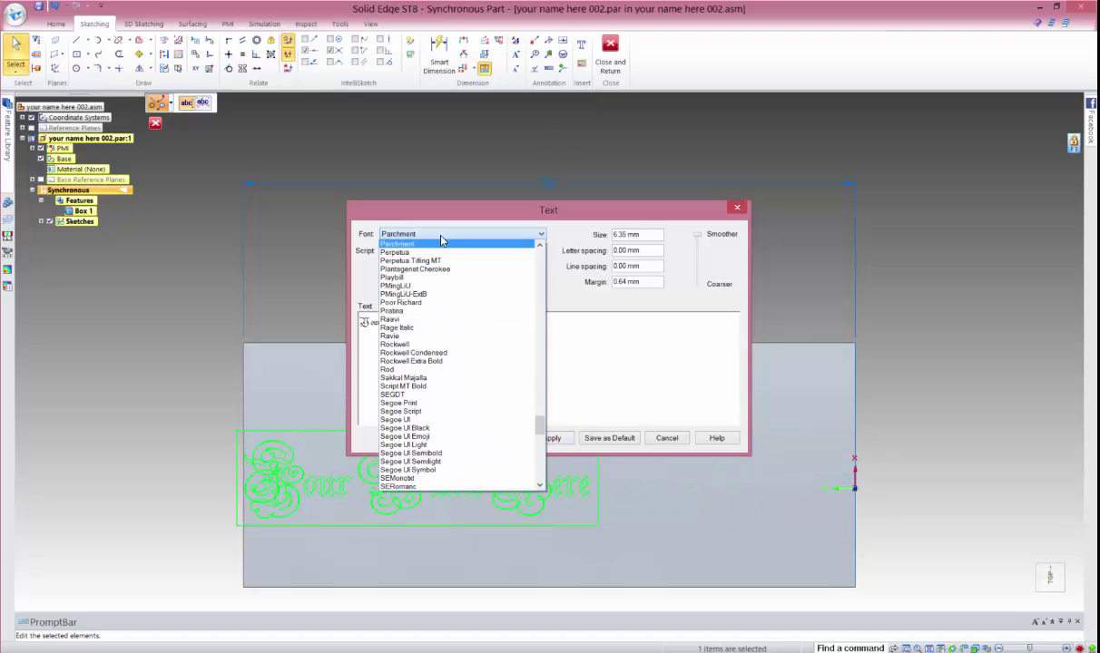
left_click(438, 394)
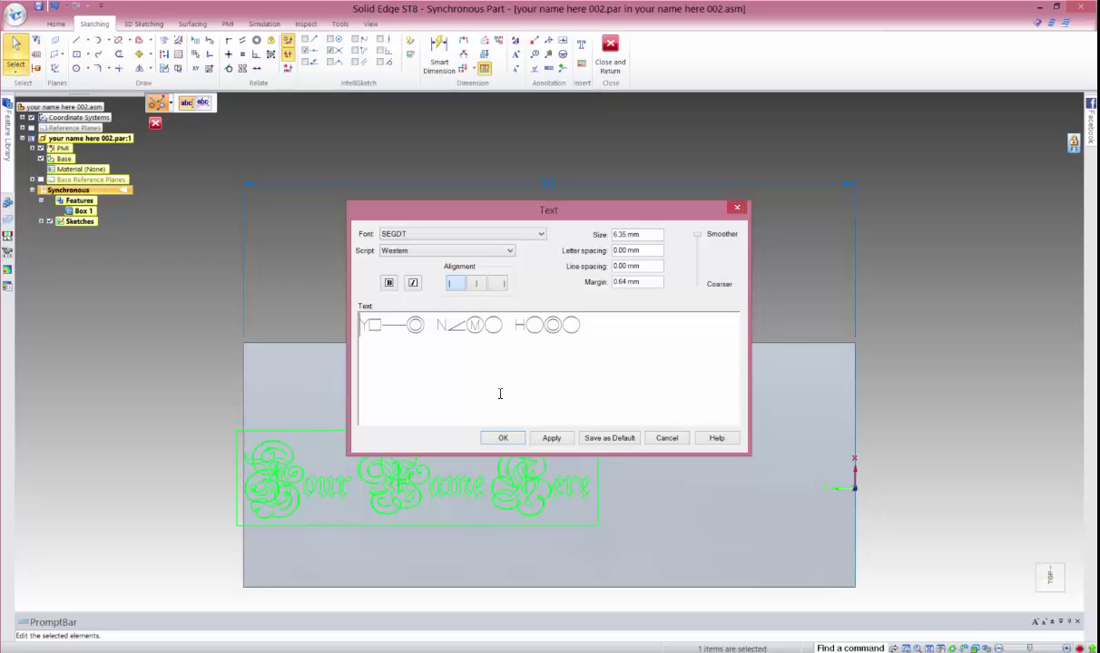
- Set the text profile's font to Solid Edge ANSI, keep the Western script, and apply it
left_click(509, 233)
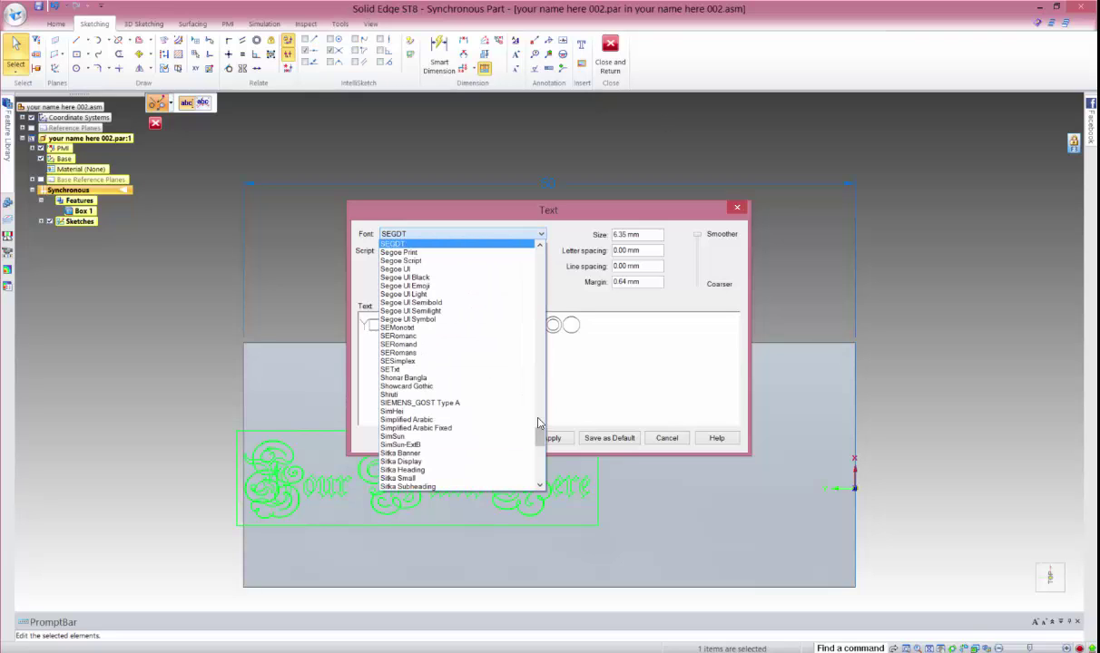
scroll(539, 423, "down", 6)
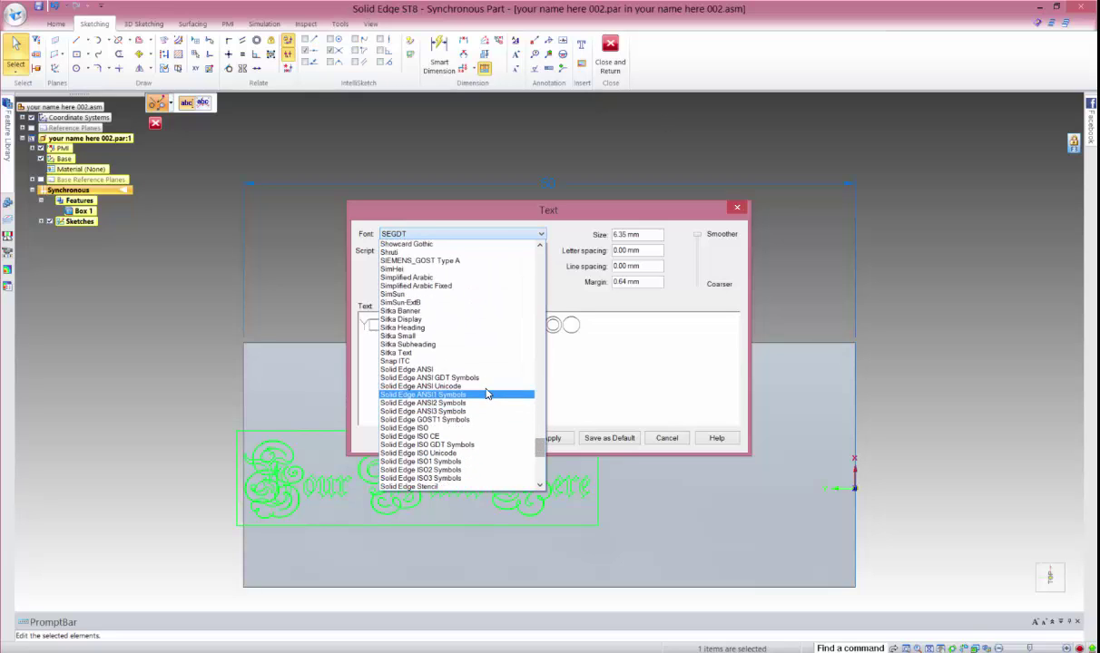
left_click(454, 369)
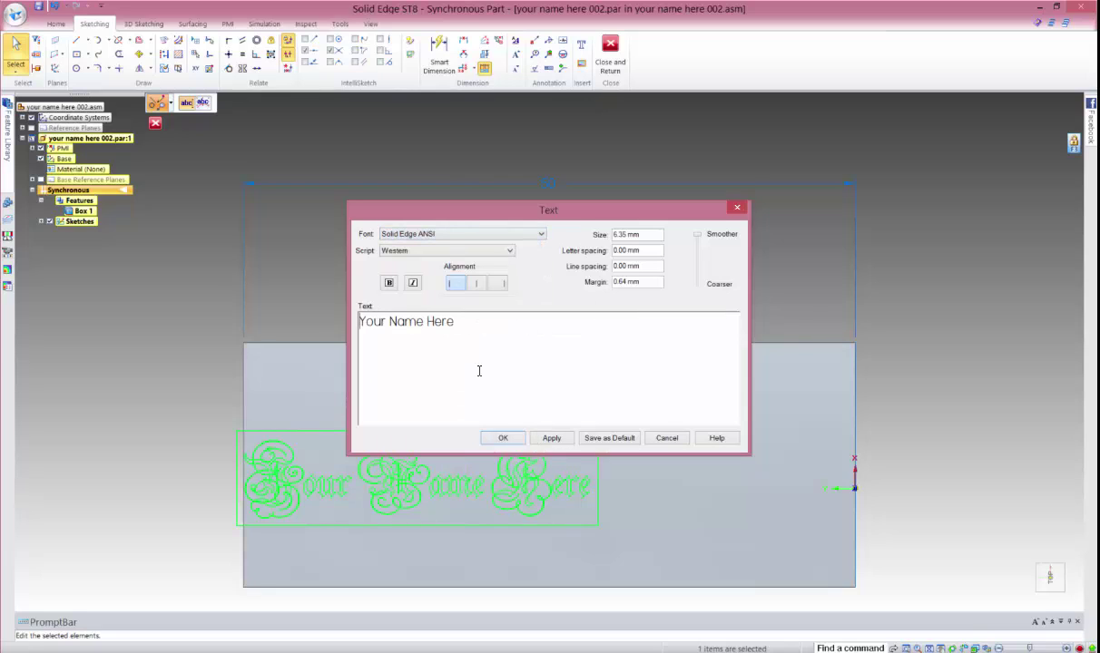
left_click(457, 250)
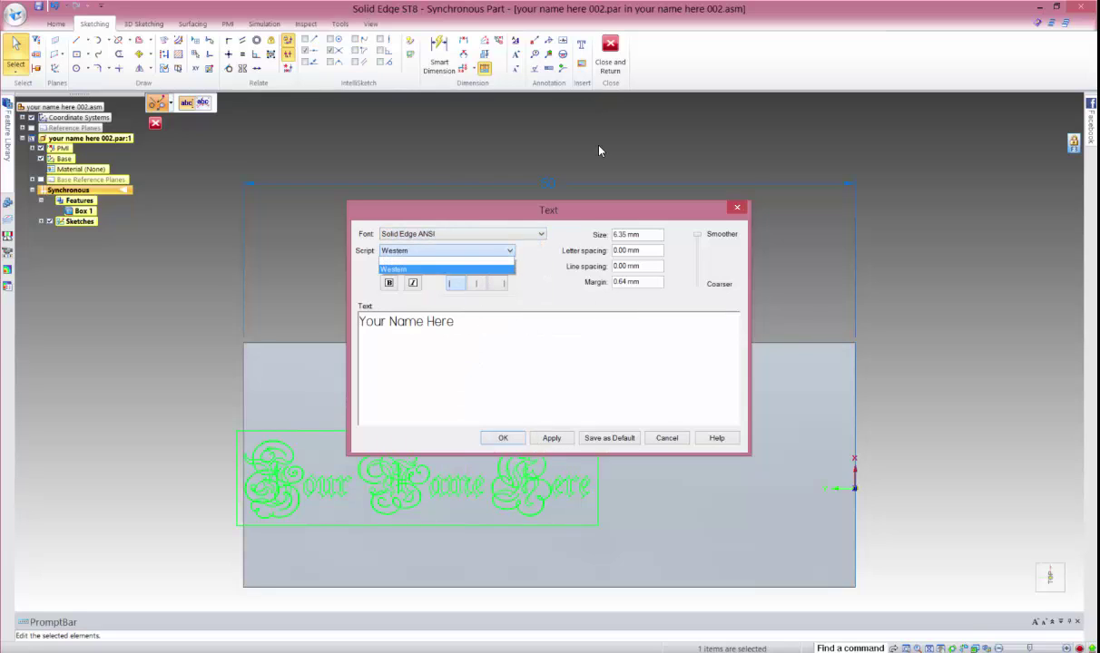
left_click(524, 263)
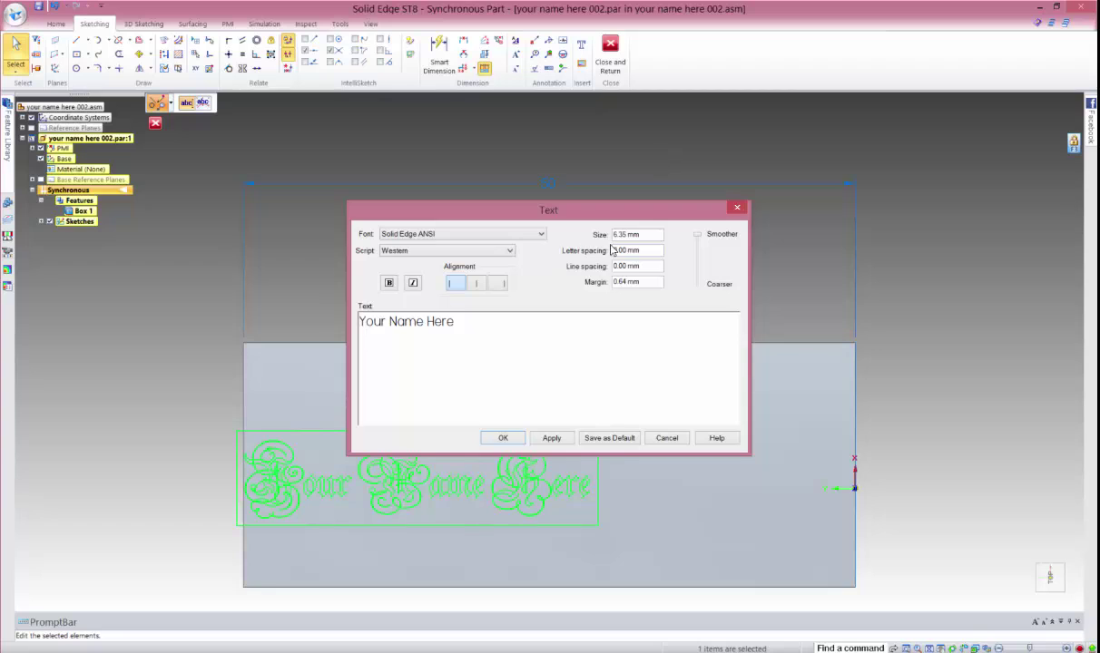
left_click(549, 439)
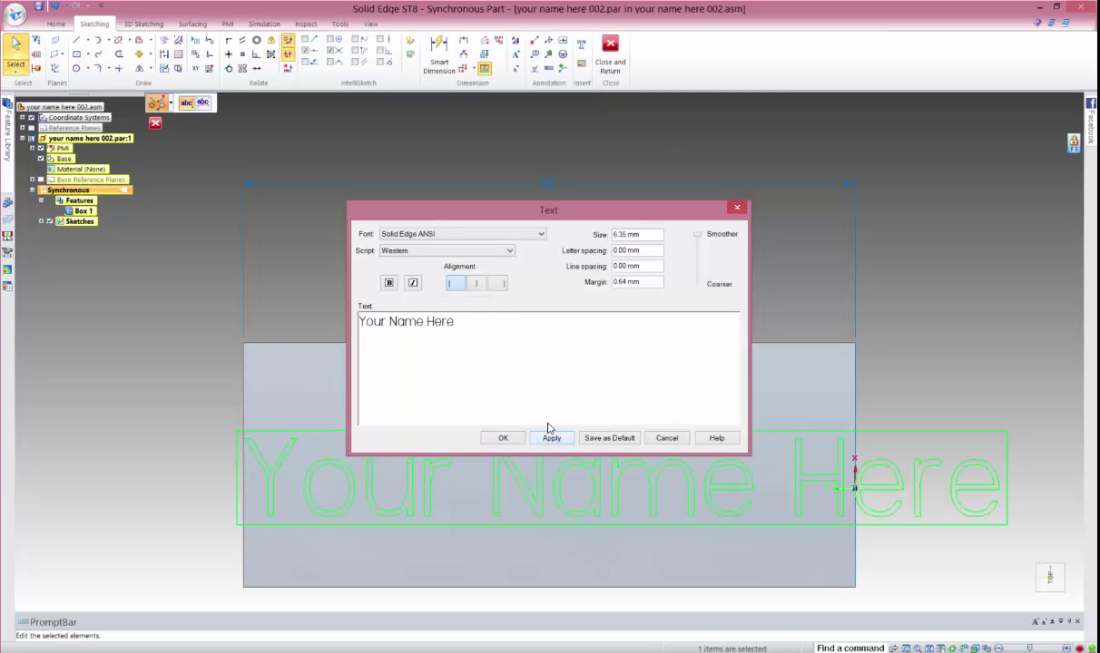
- Set the text size to 4 mm, apply it and accept the text settings
left_click(635, 234)
type("4")
left_click(554, 439)
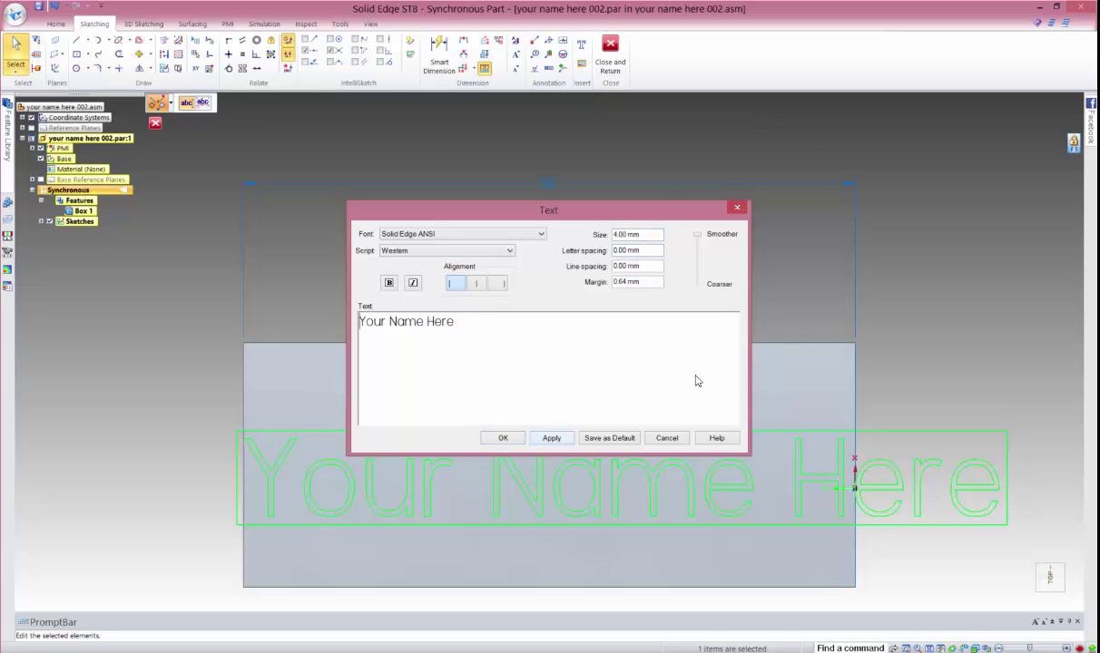
left_click(553, 439)
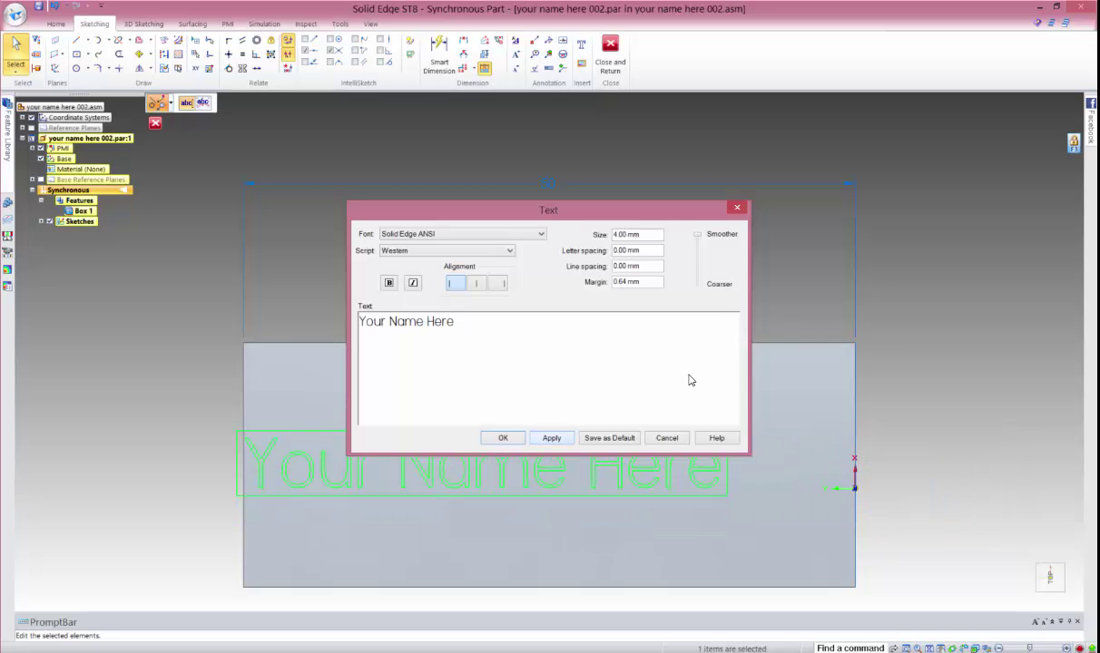
left_click(502, 438)
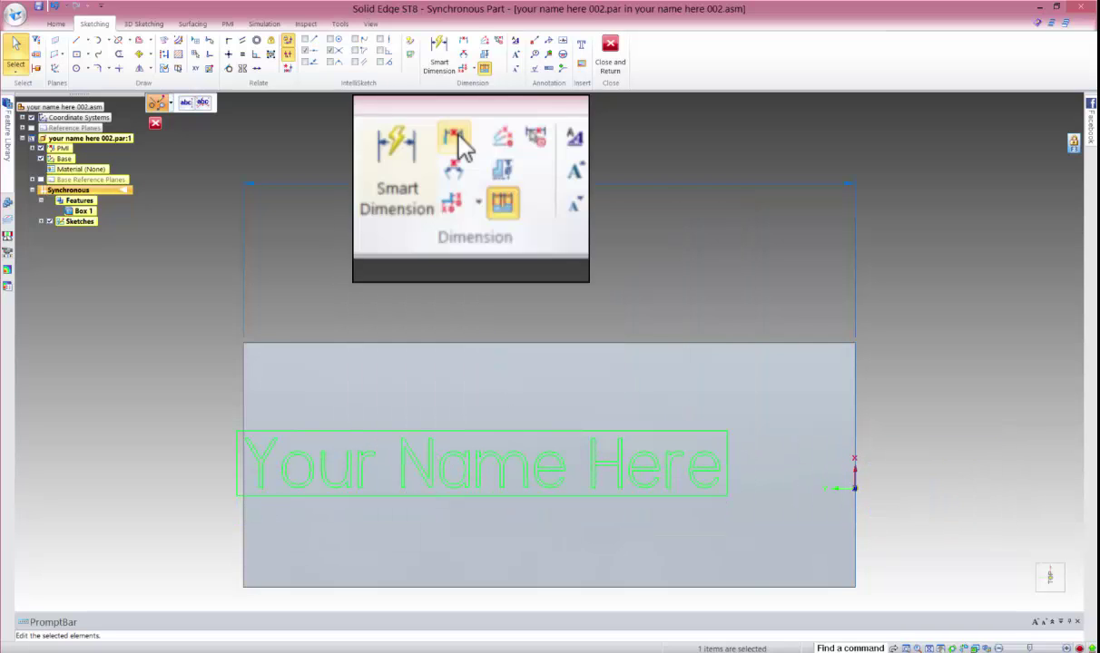
- Dimension the midpoint of the text frame's long side 25 mm from the box's short edge at the origin end
left_click(465, 42)
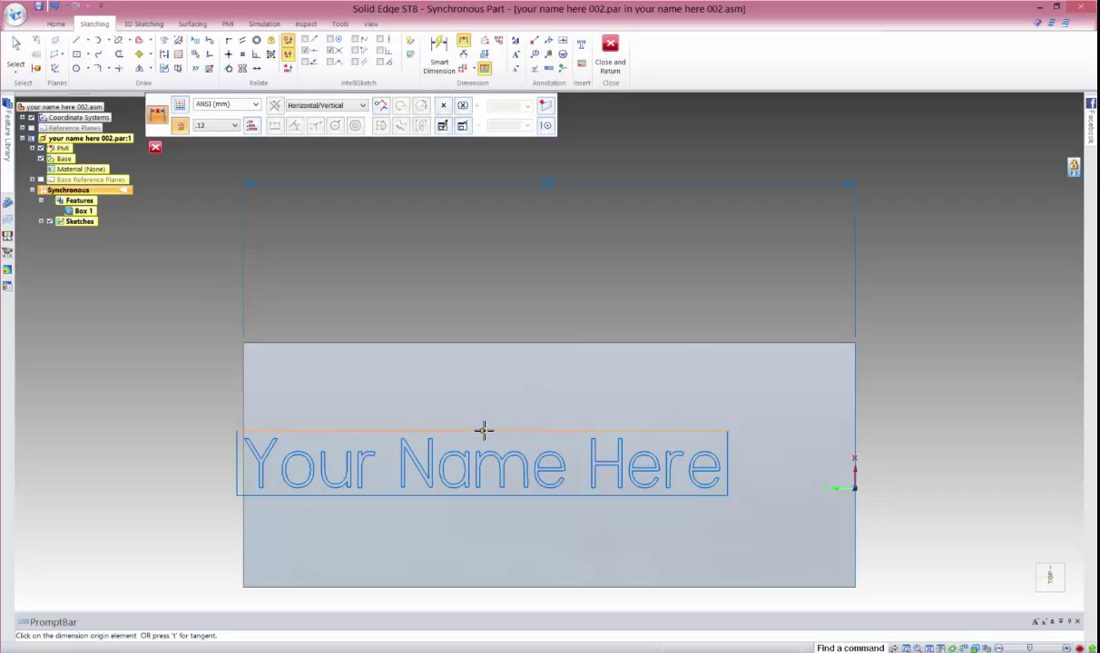
left_click(482, 430)
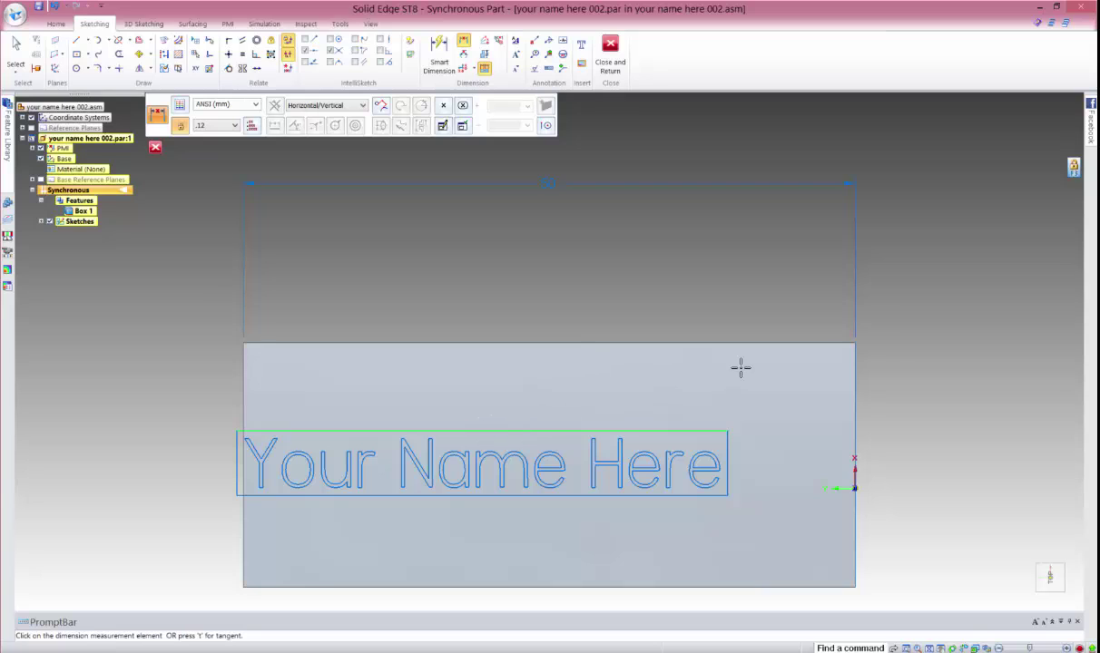
left_click(855, 345)
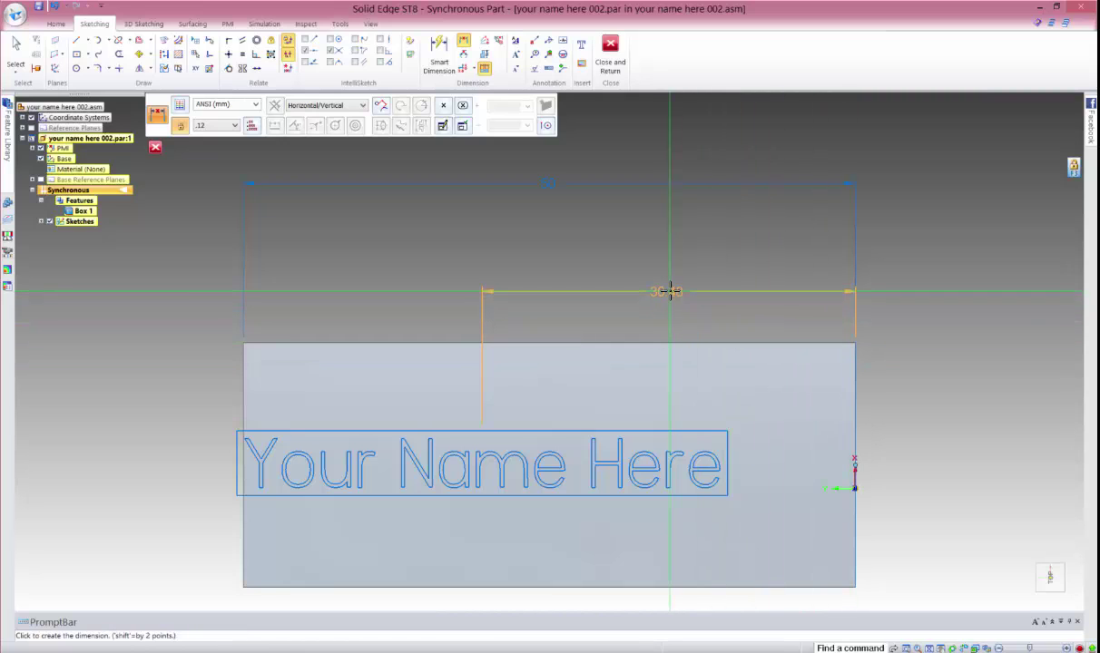
left_click(668, 288)
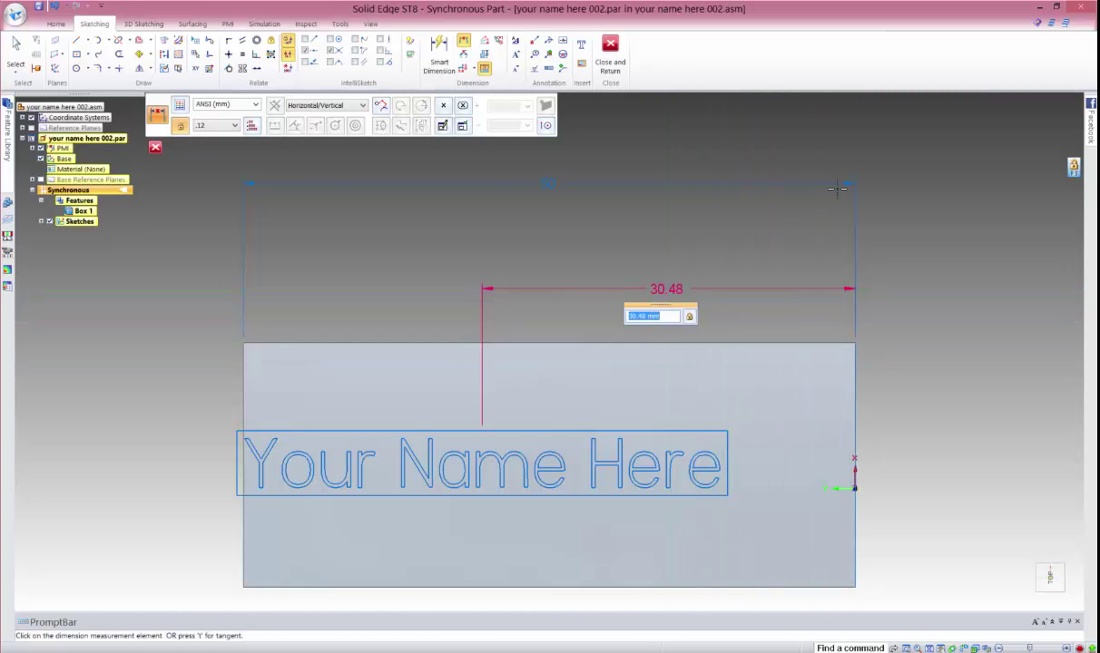
type("25.00")
key("Return")
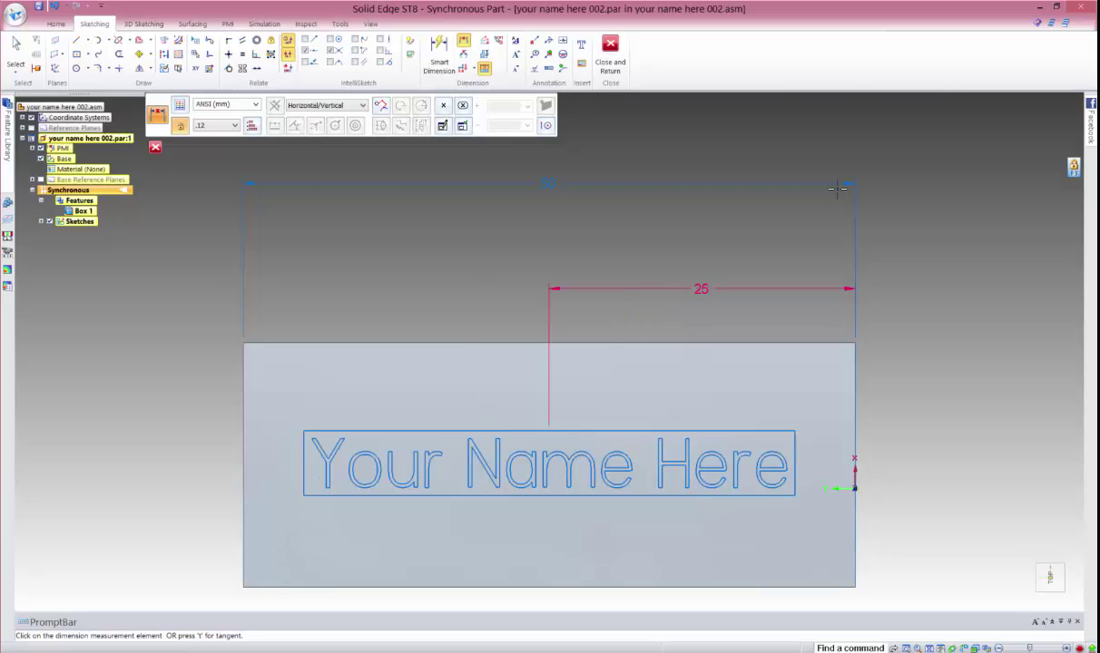
- Dimension the midpoint of the text frame's short side 10 mm from the box's long edge below the text
left_click(303, 465)
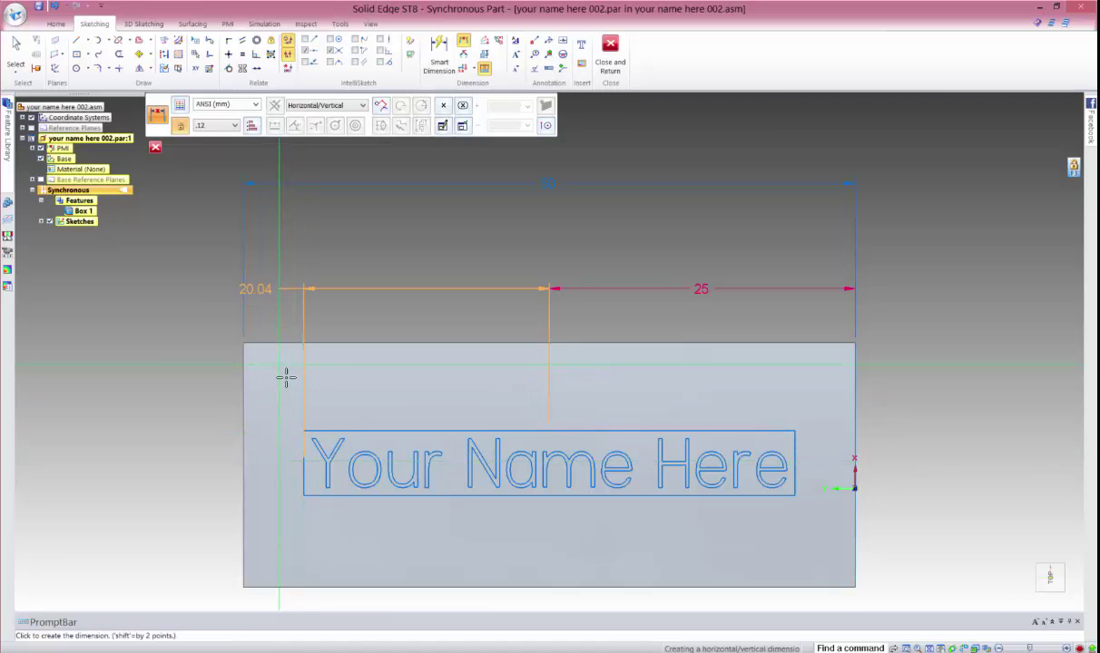
key("Escape")
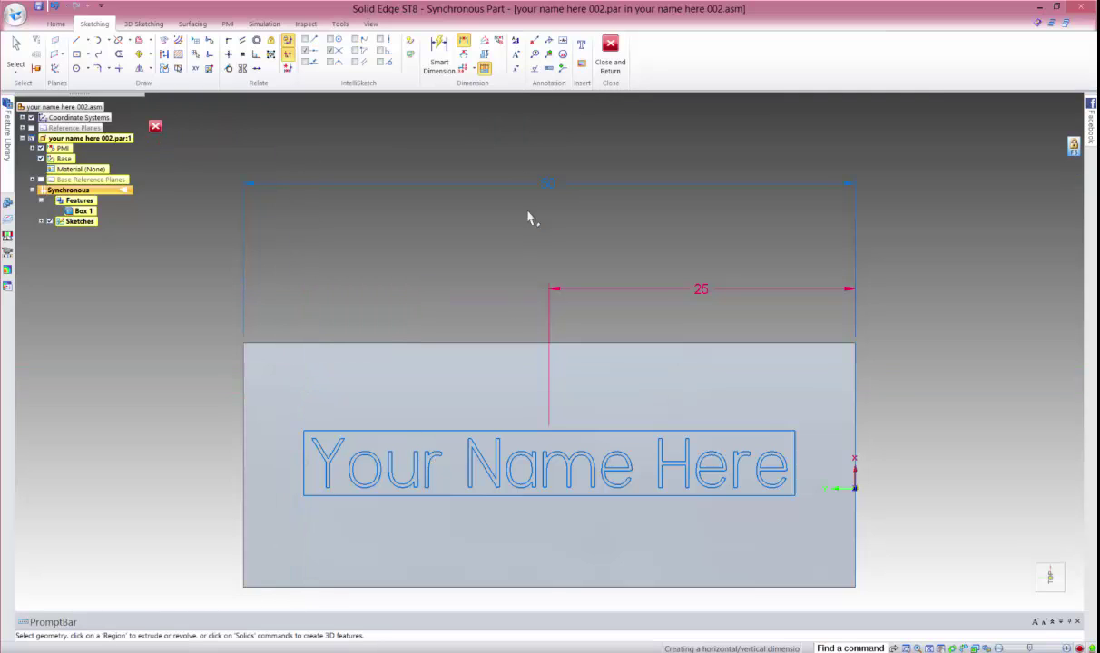
left_click(462, 44)
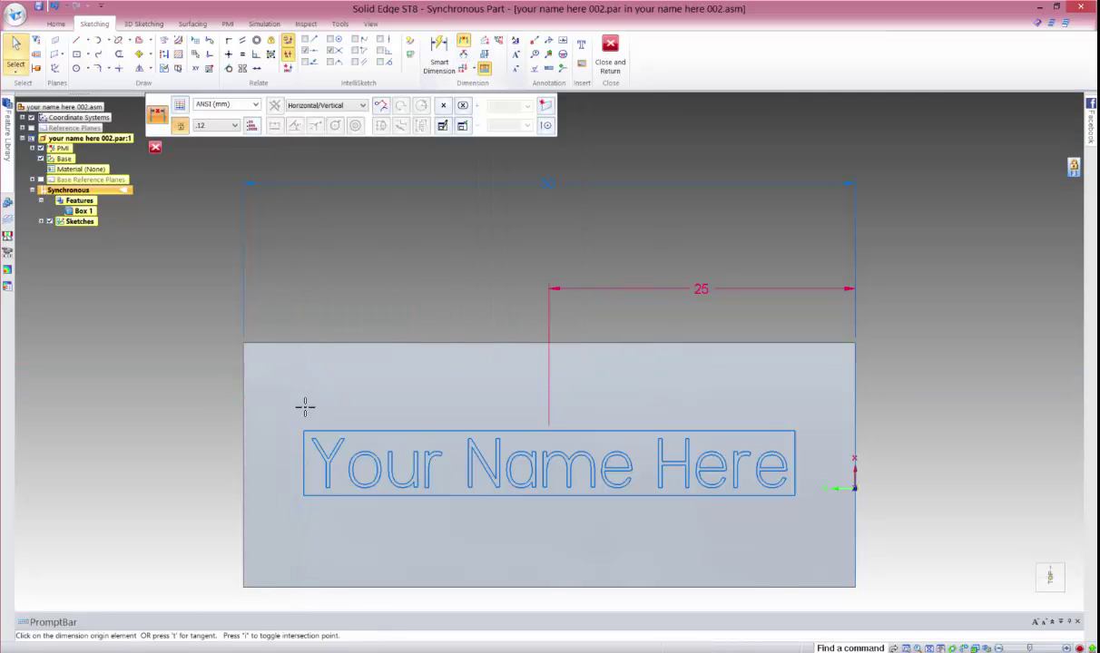
left_click(303, 464)
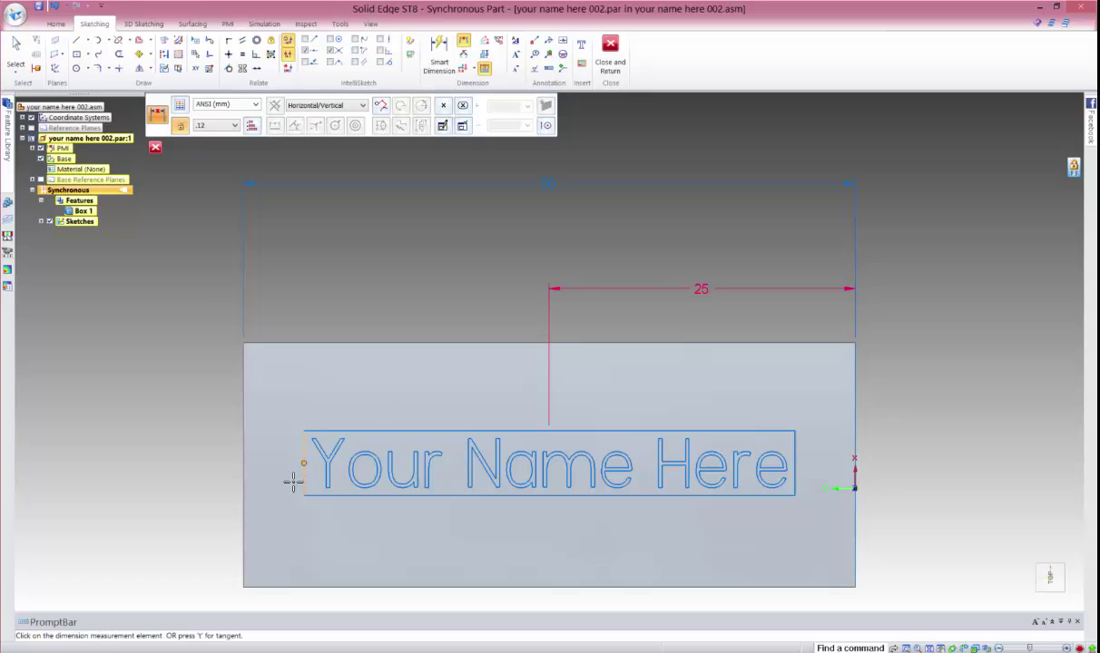
left_click(182, 547)
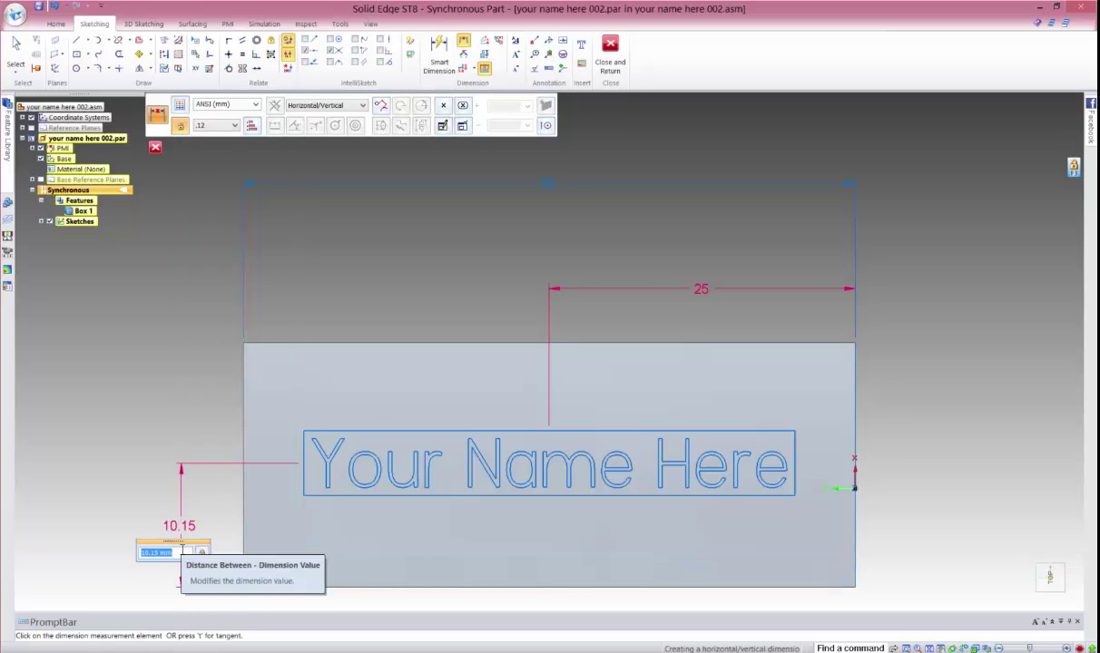
type("10")
key("Return")
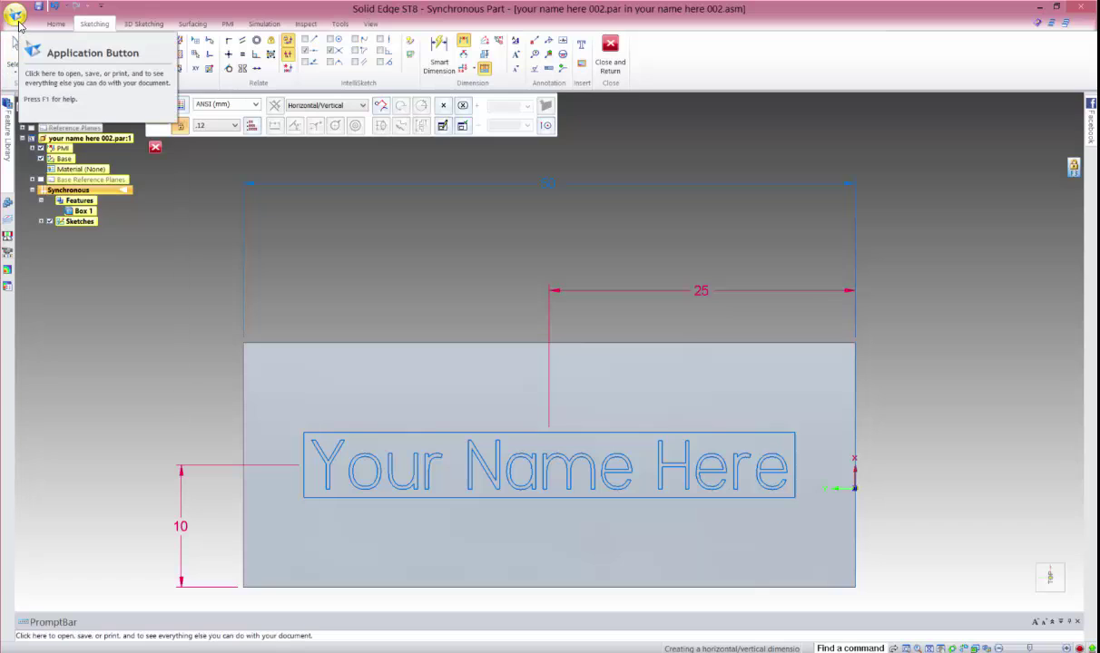
key("Escape")
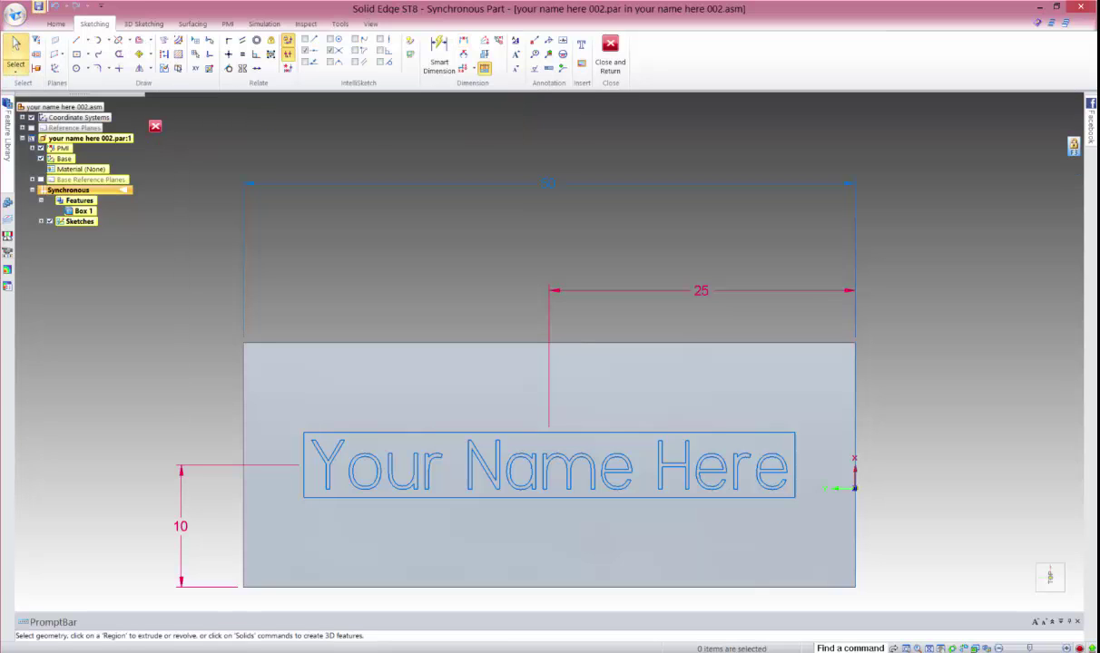
- Start a Normal cutout for the text on the plate's top face
left_click(57, 24)
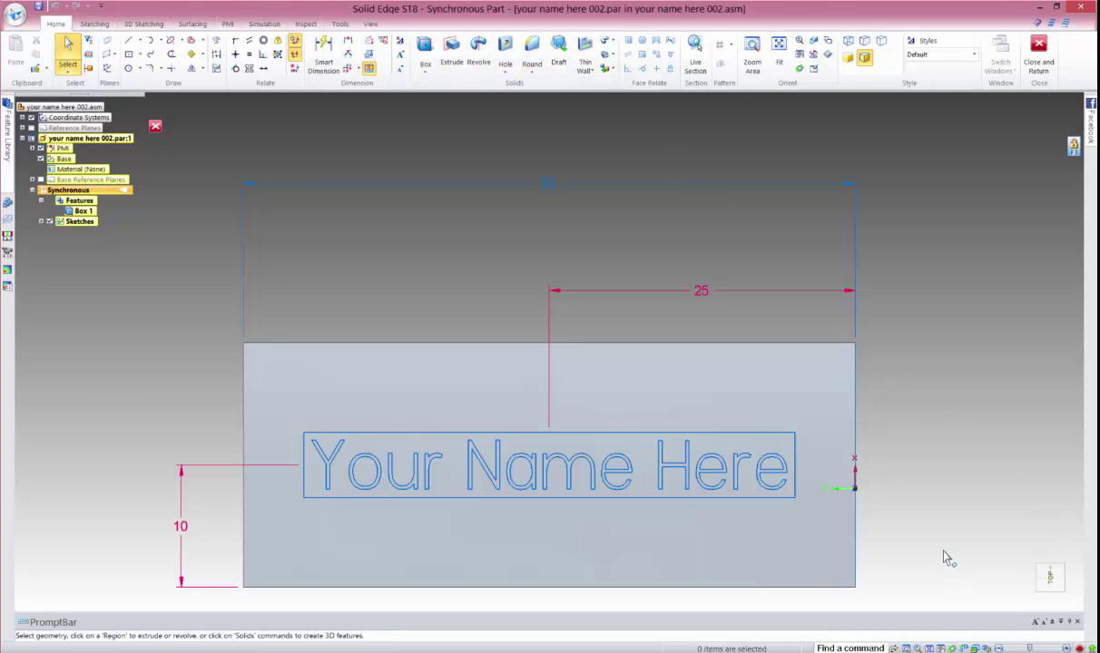
middle_click_drag(944, 556, 950, 491)
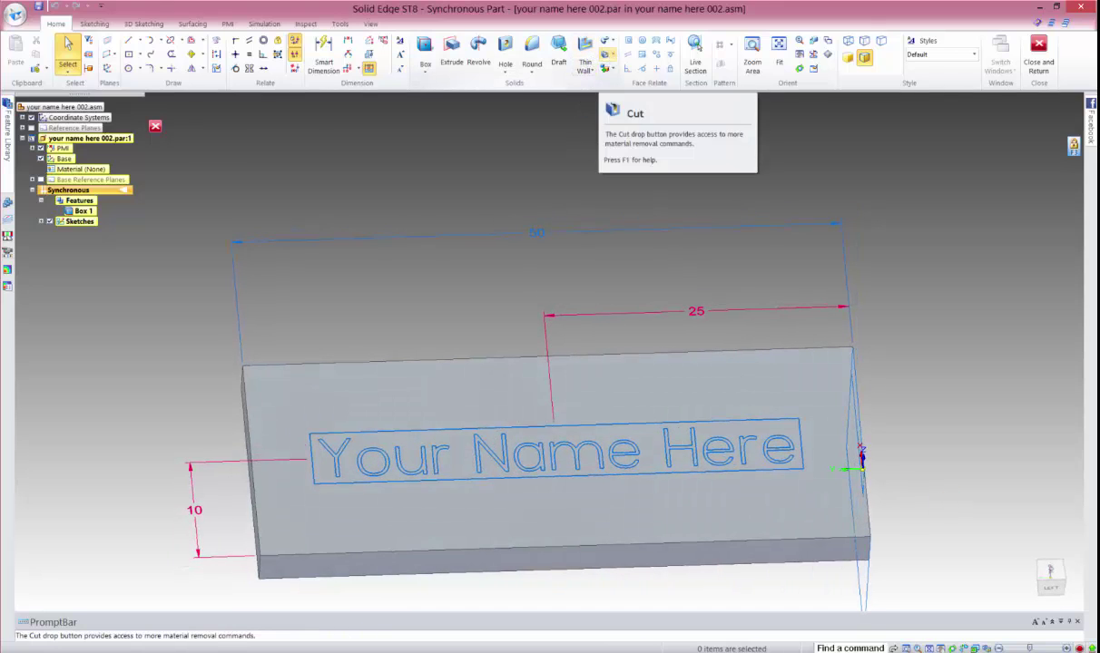
left_click(608, 54)
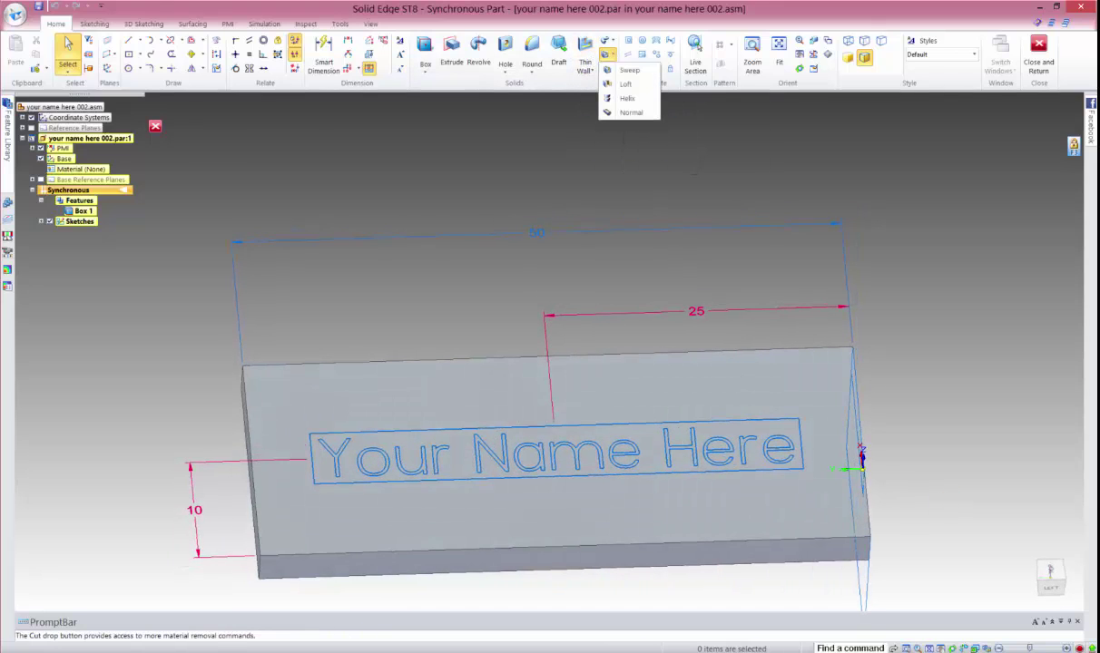
left_click(630, 112)
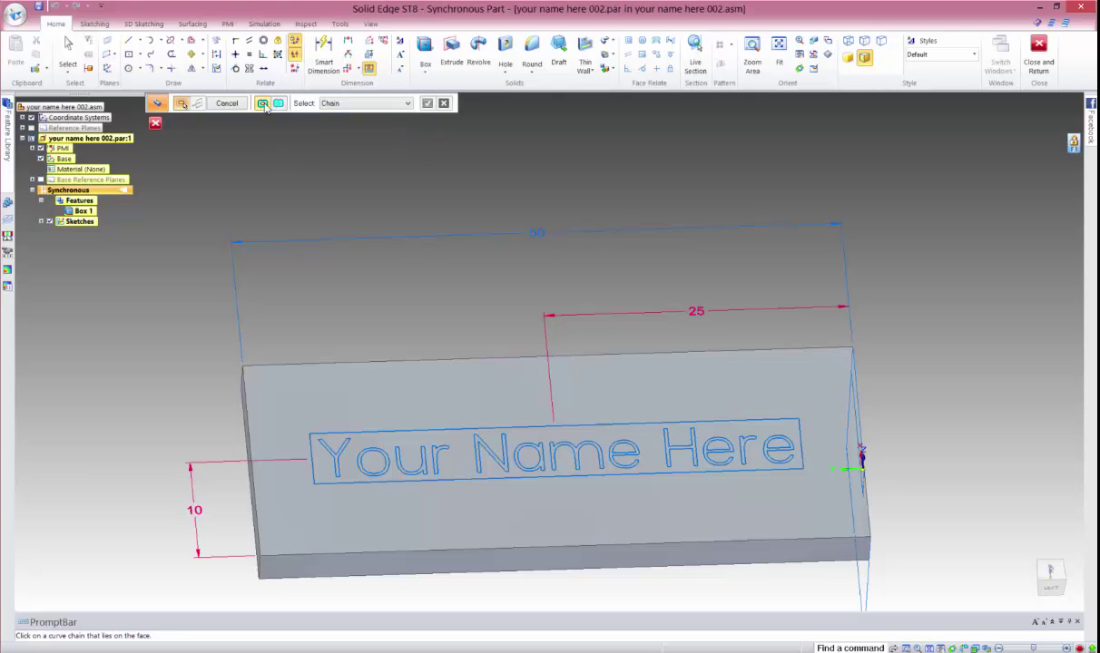
- Select the outline chains of every letter in "Your Name Here" for the cutout
left_click(322, 448)
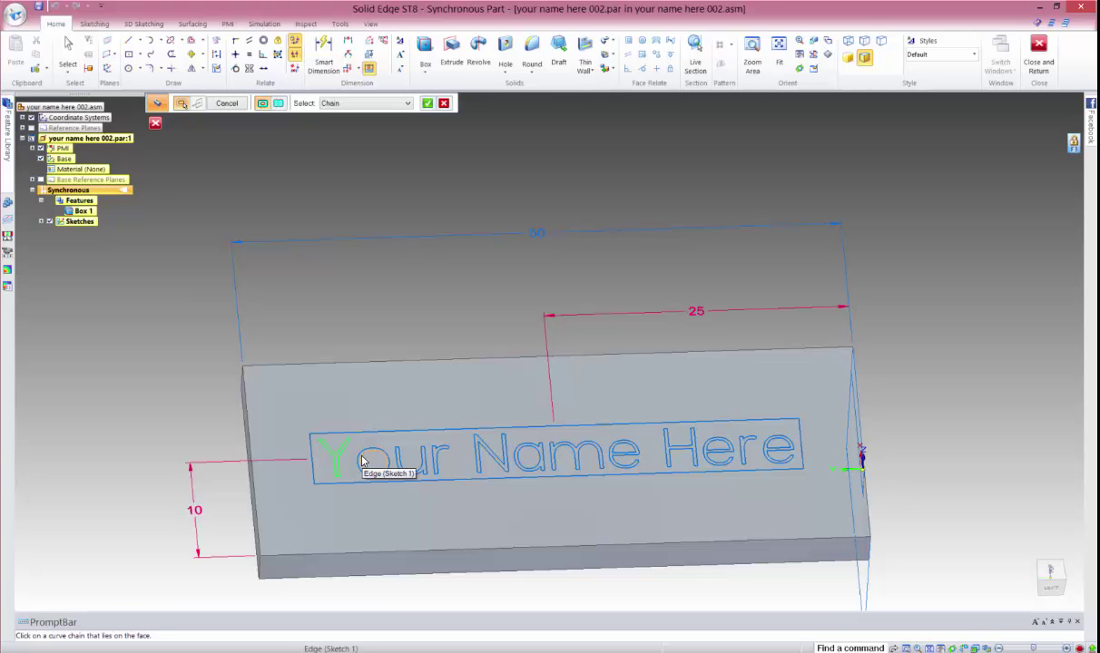
left_click(364, 459)
left_click(411, 458)
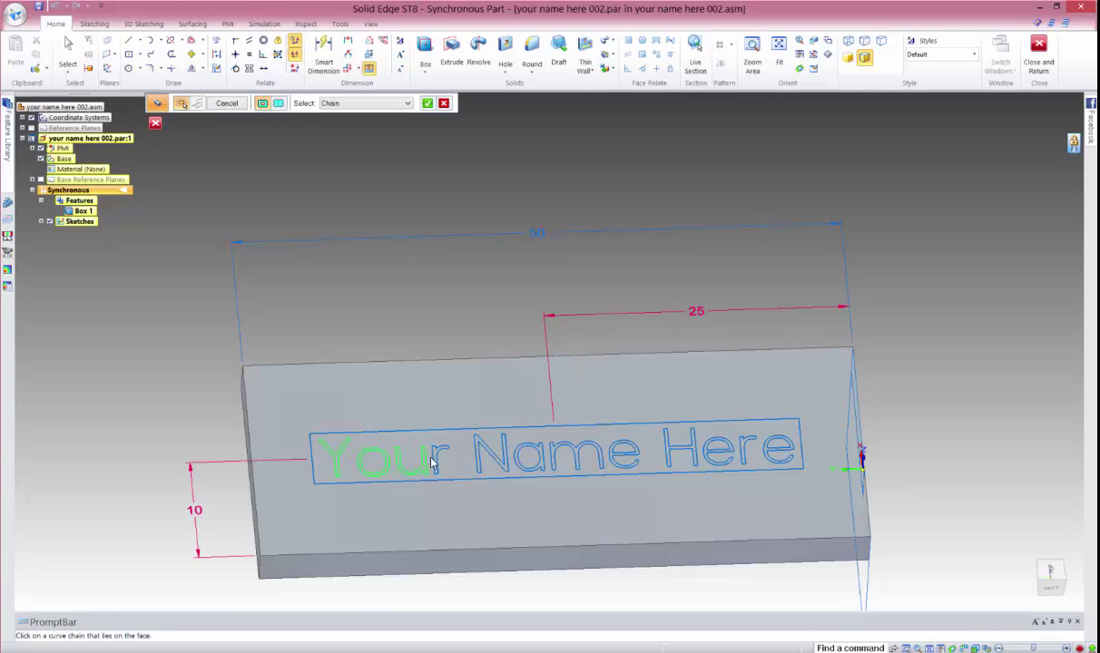
left_click(440, 458)
left_click(481, 461)
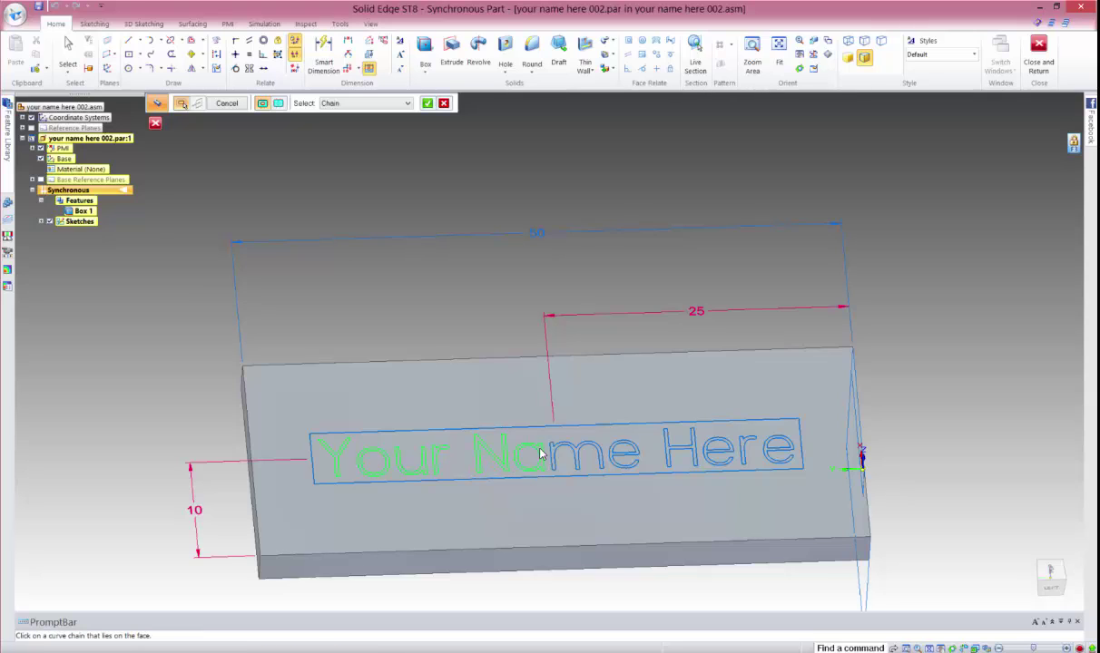
left_click(531, 455)
left_click(574, 456)
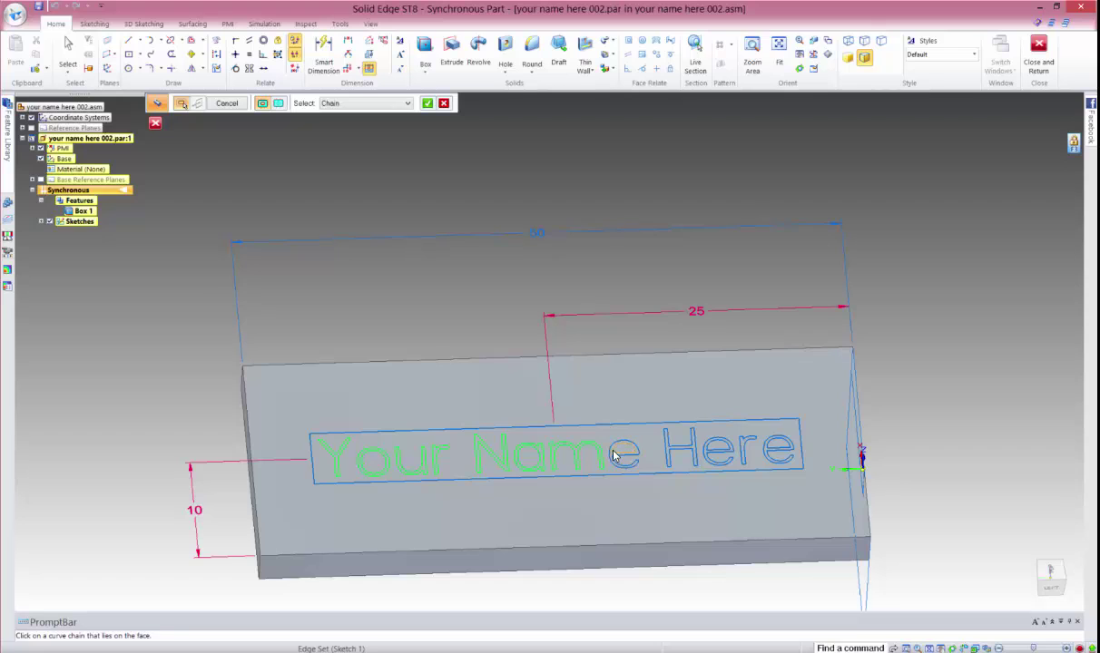
left_click(624, 454)
left_click(676, 454)
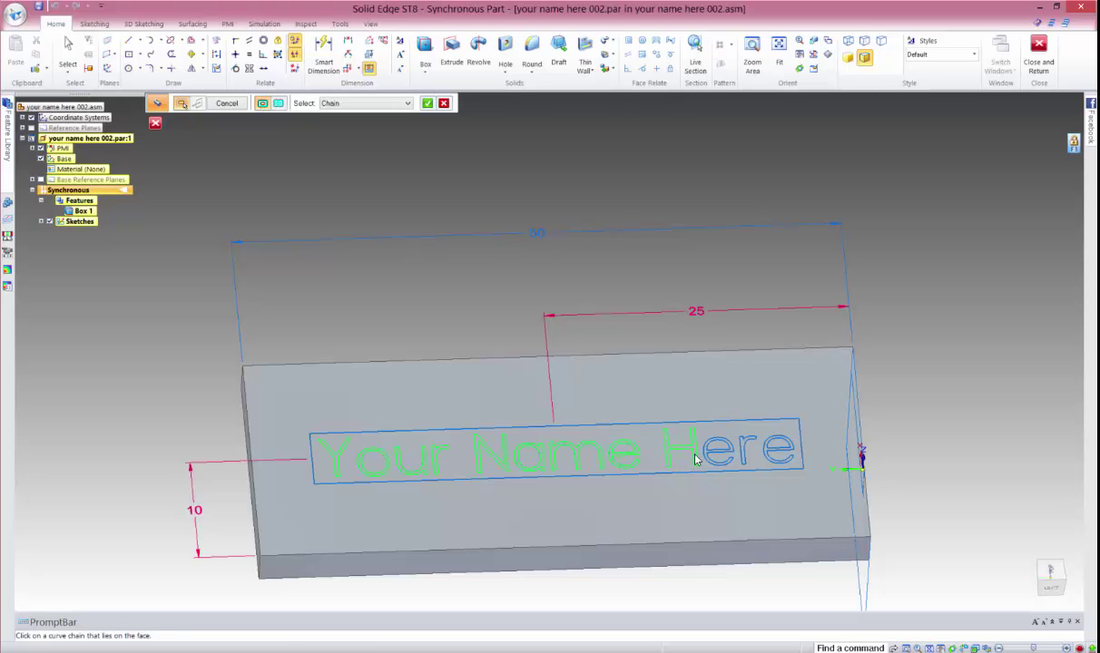
left_click(712, 452)
left_click(742, 454)
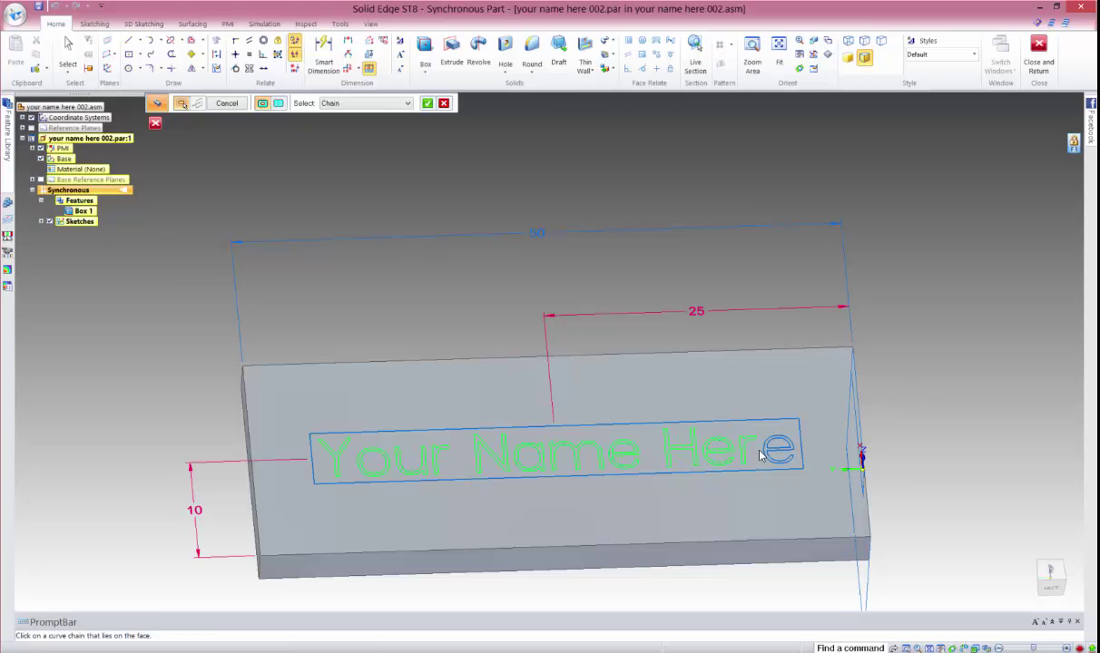
left_click(777, 450)
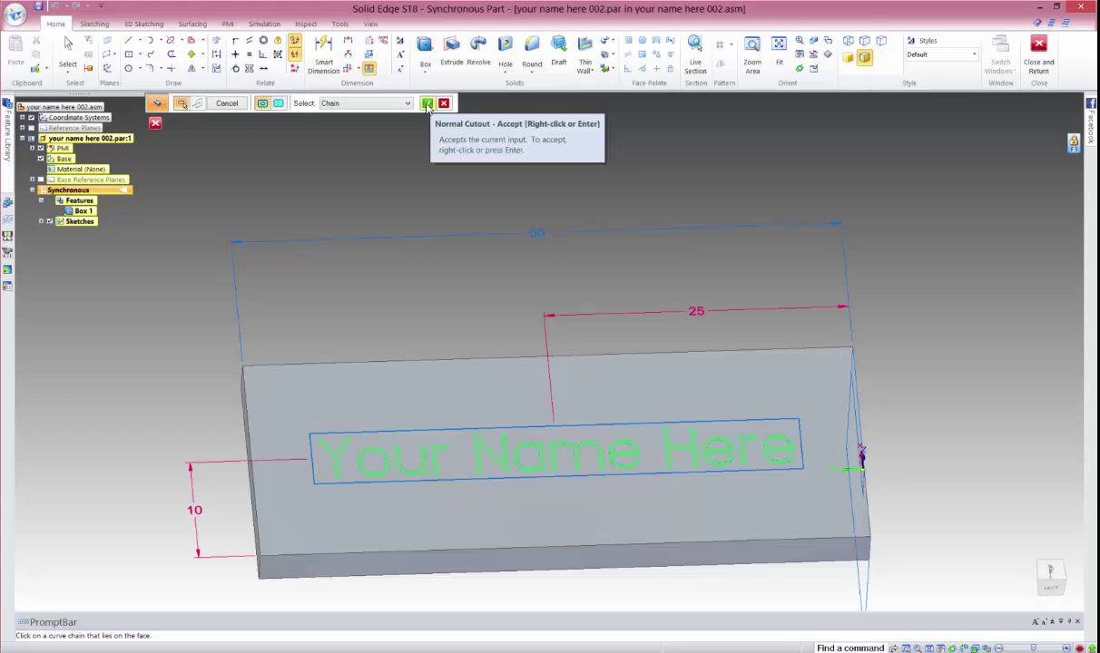
- Try the 0.50 mm deep cutout on the displayed side of the letters, then reopen its curve selection and clear it
right_click(463, 182)
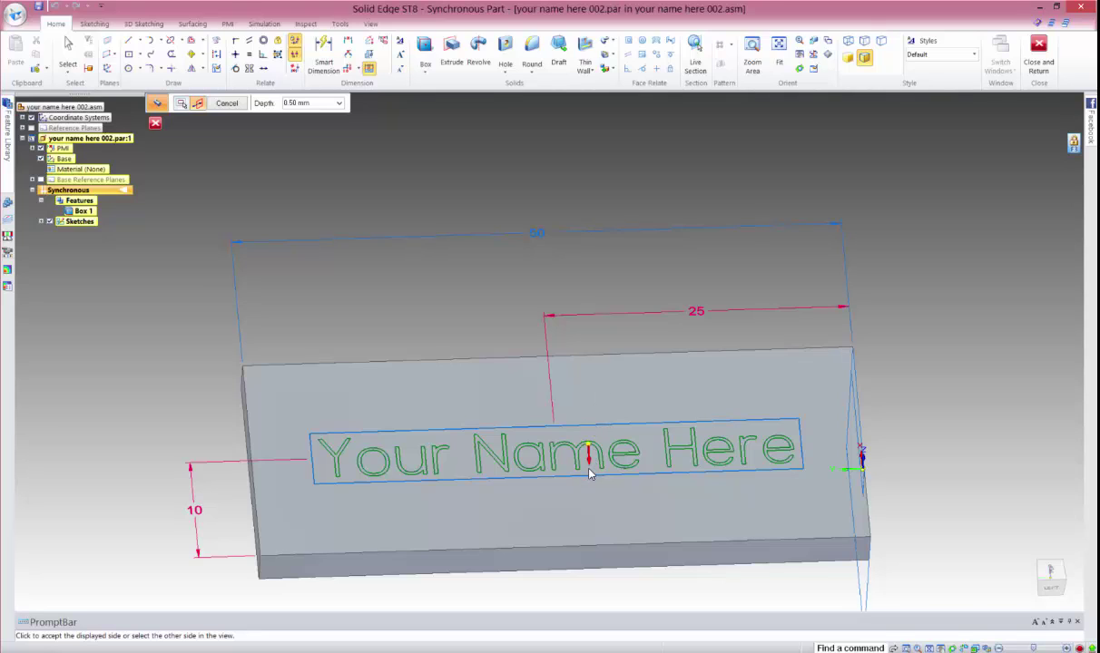
left_click(590, 473)
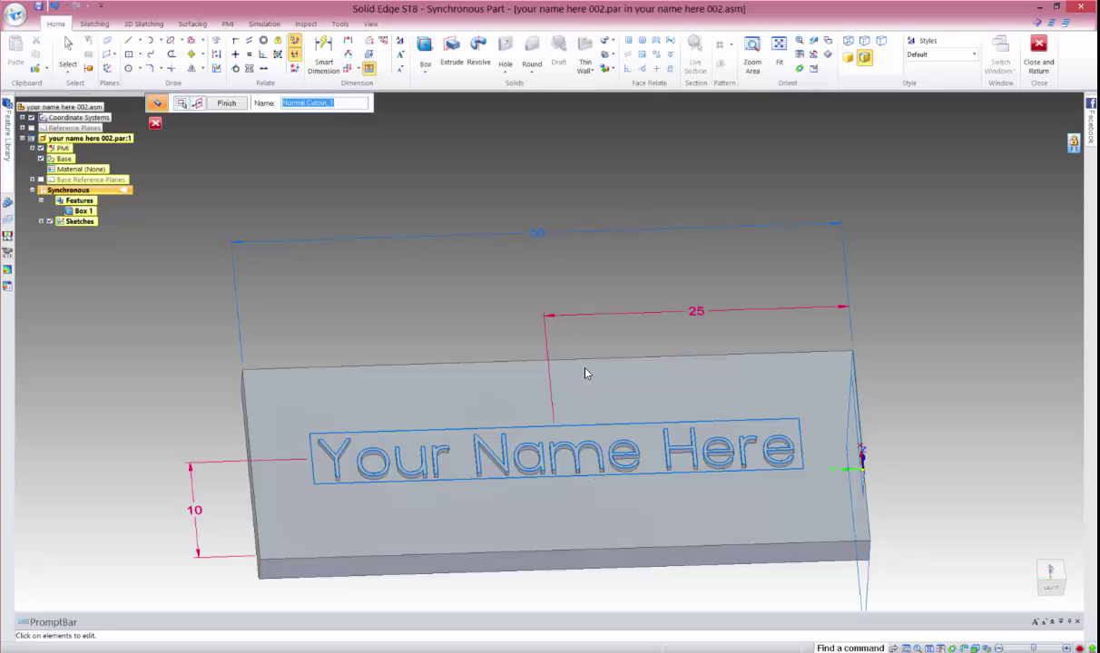
left_click(183, 103)
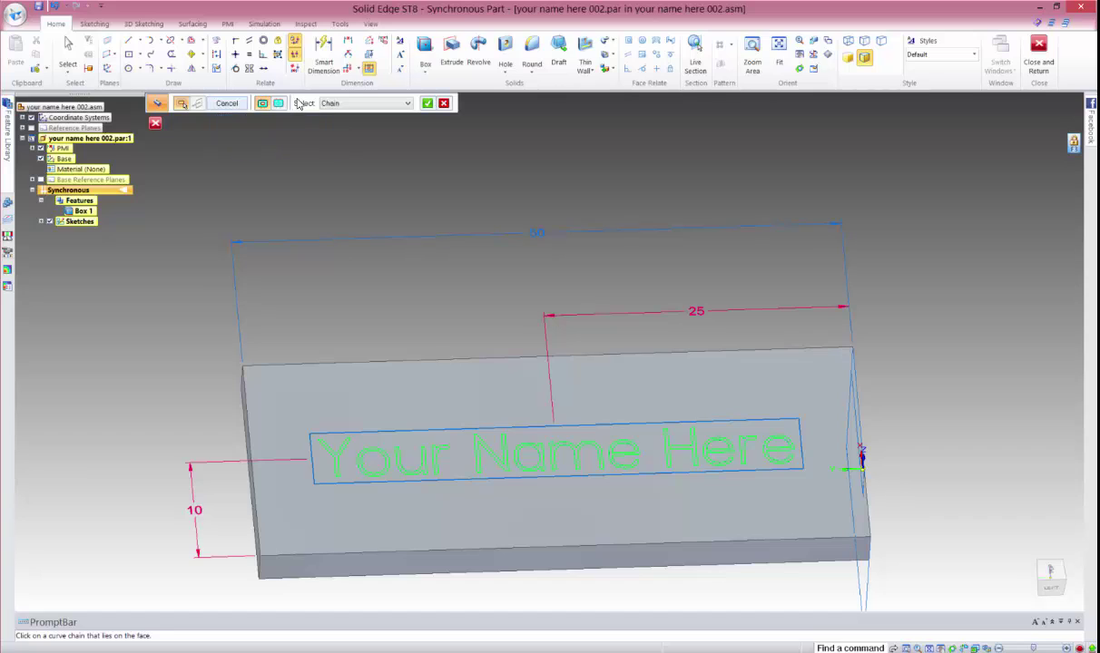
left_click(444, 104)
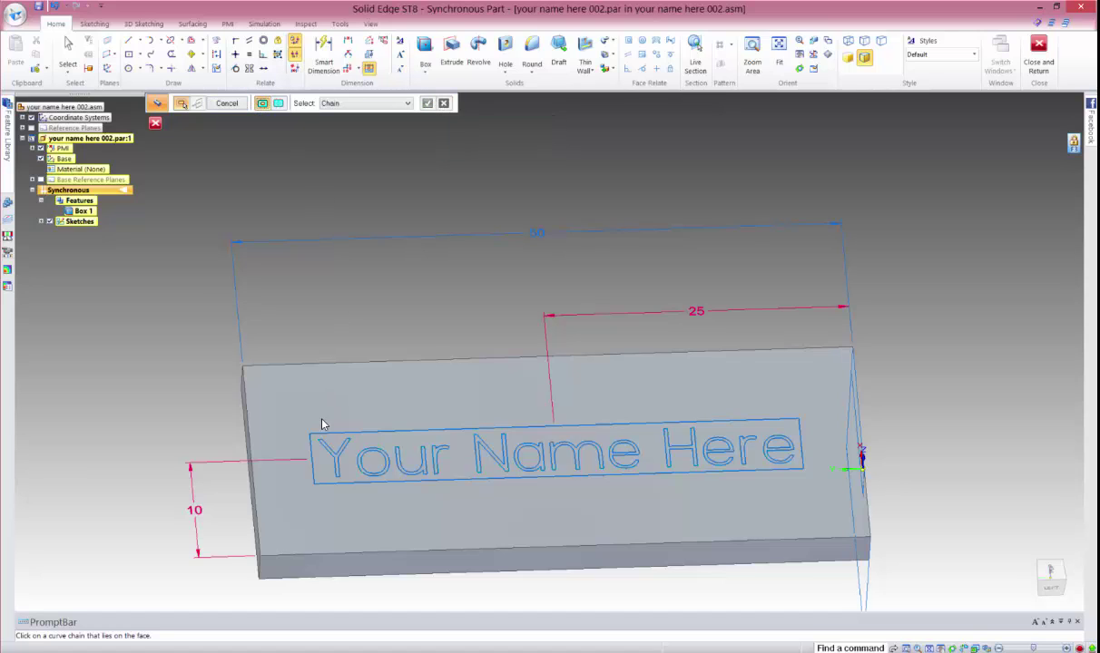
- Reselect the outer outline chains of all letters in "Your Name Here" as the cutout profile
left_click(335, 457)
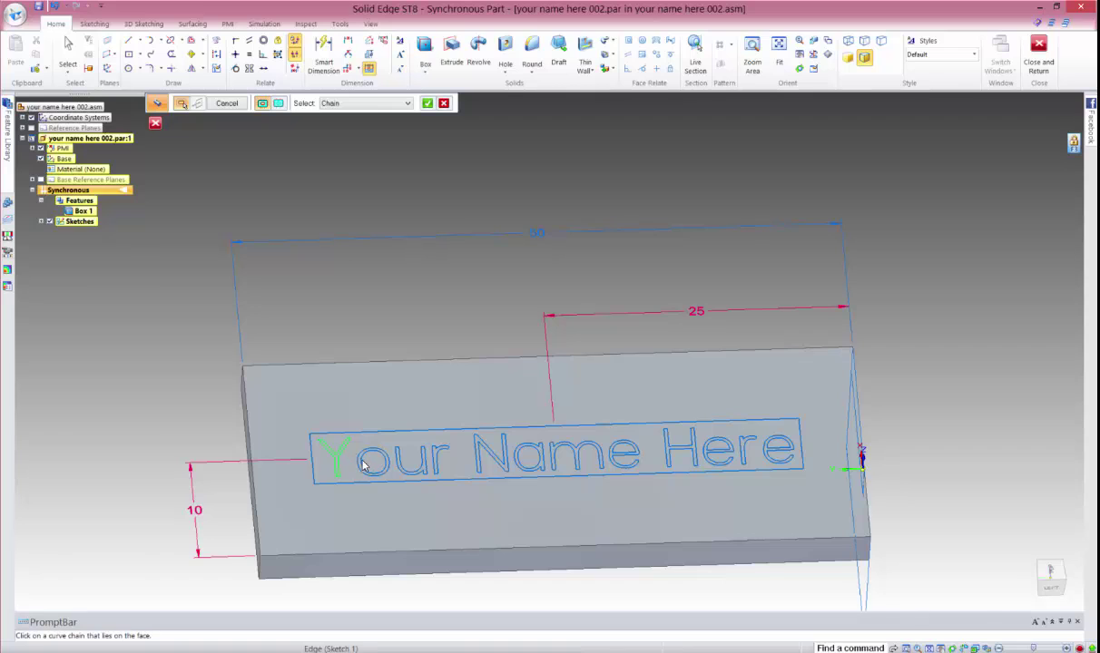
left_click(362, 463)
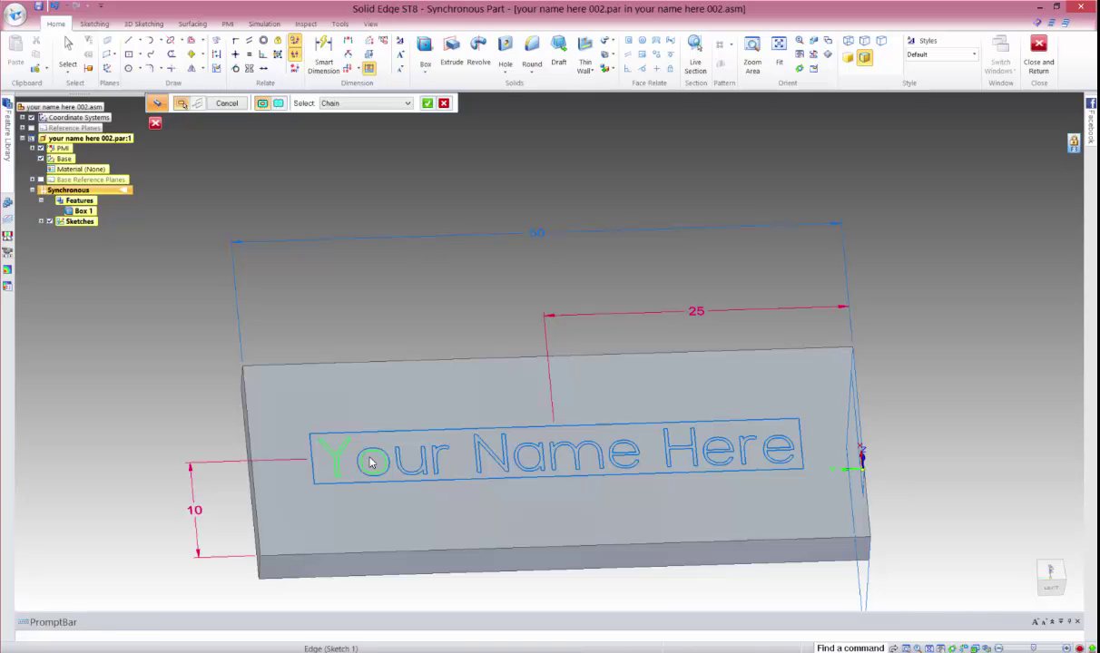
left_click(422, 472)
left_click(439, 458)
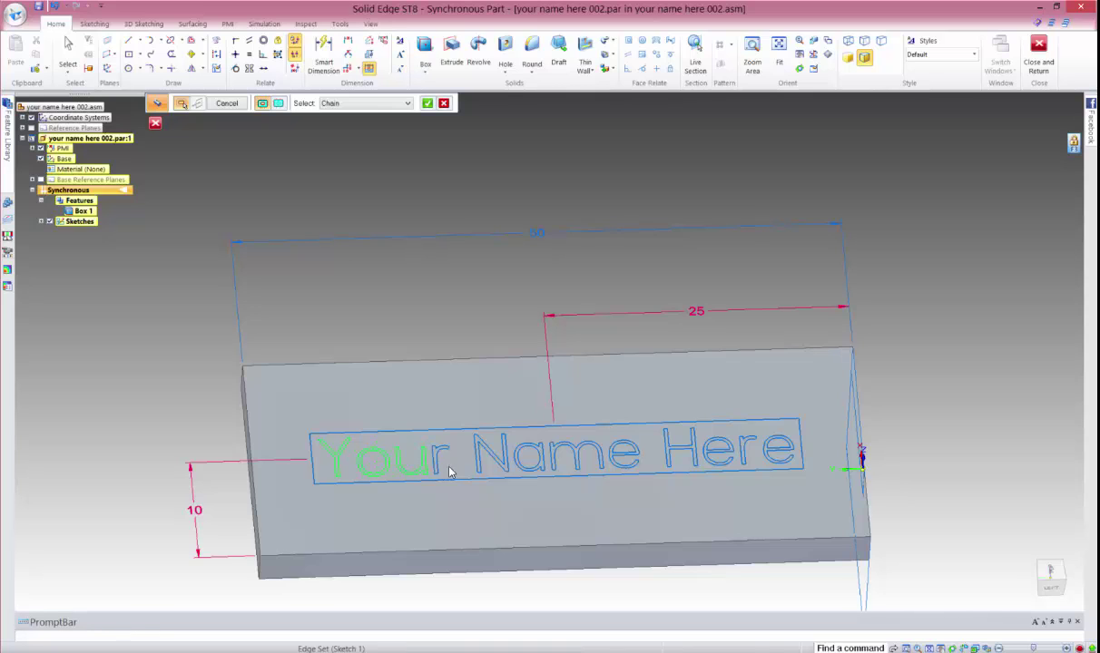
left_click(508, 468)
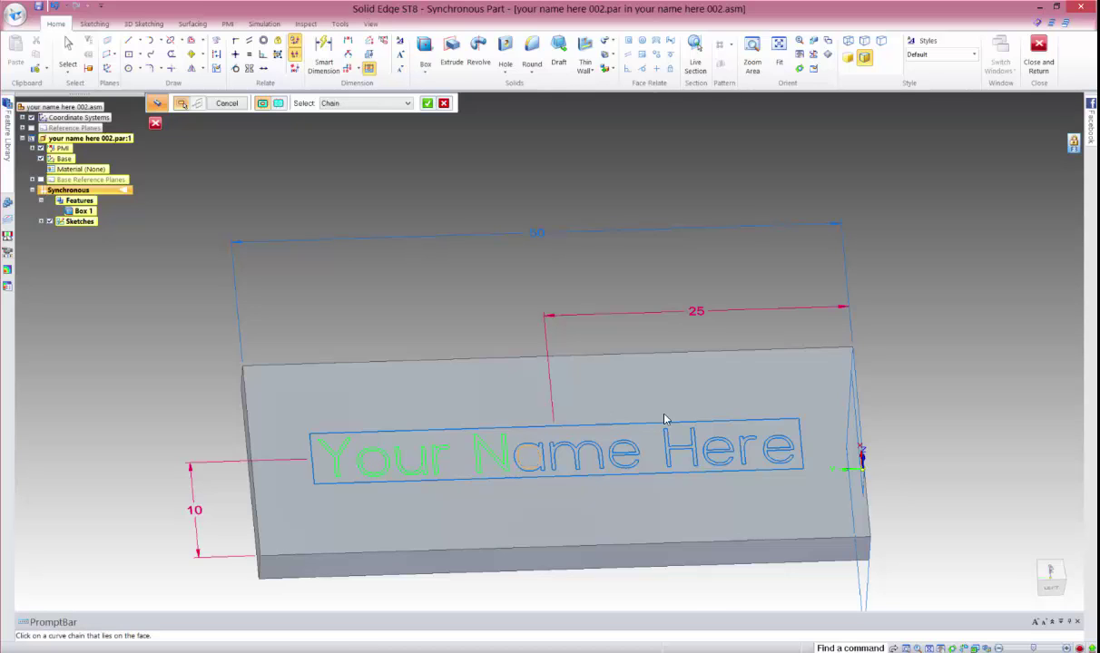
left_click(538, 473)
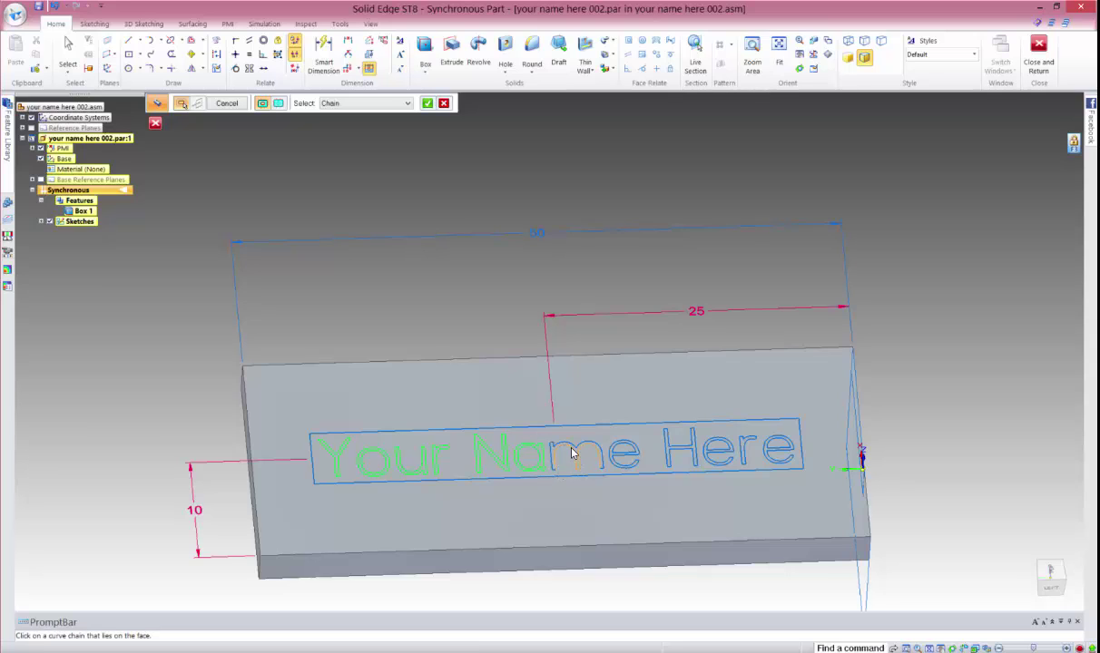
left_click(574, 450)
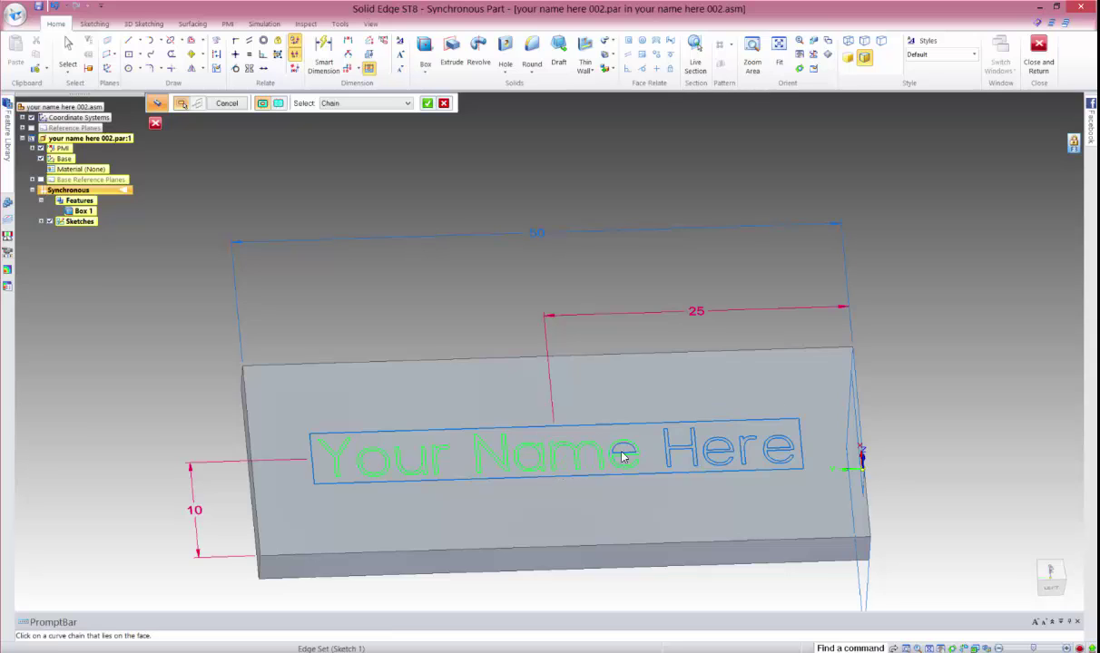
left_click(623, 453)
left_click(712, 454)
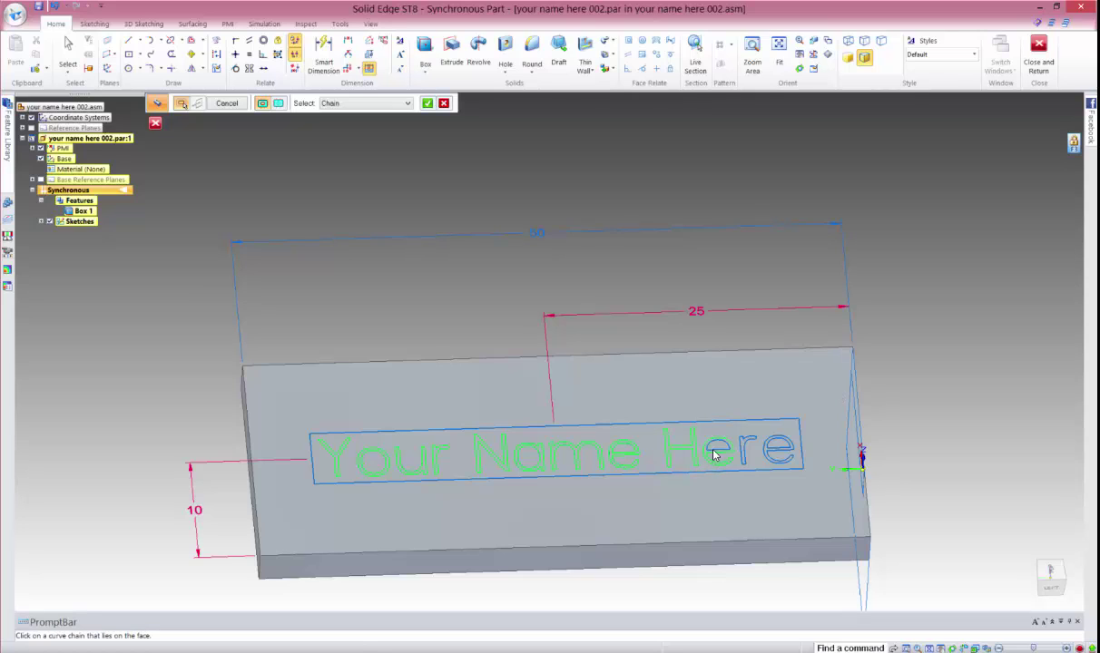
left_click(740, 452)
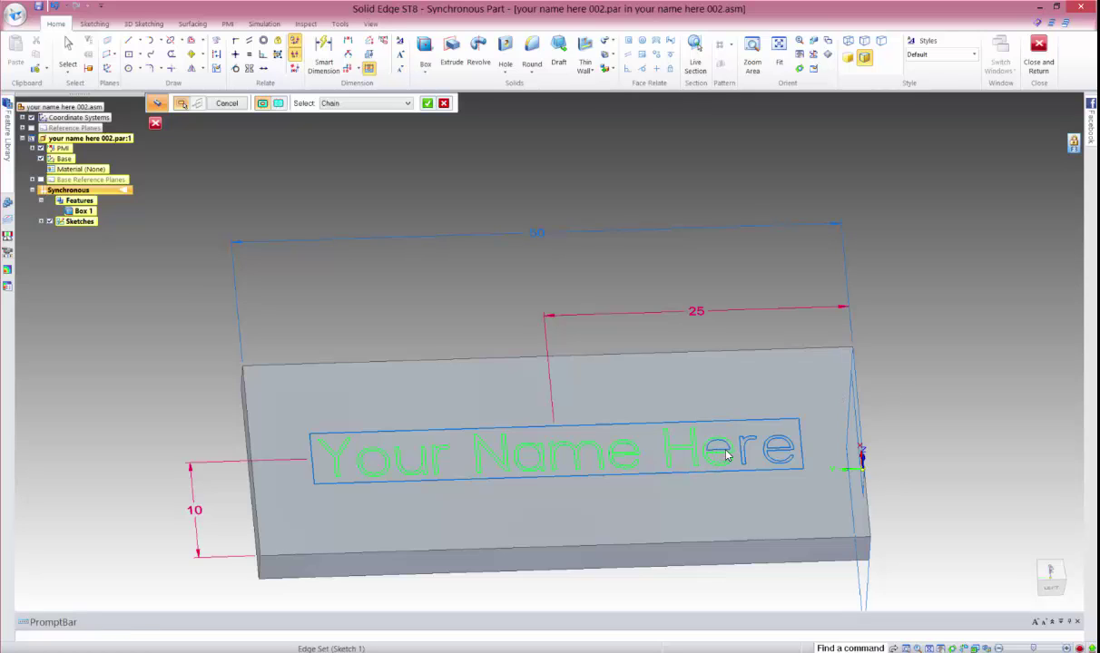
left_click(775, 453)
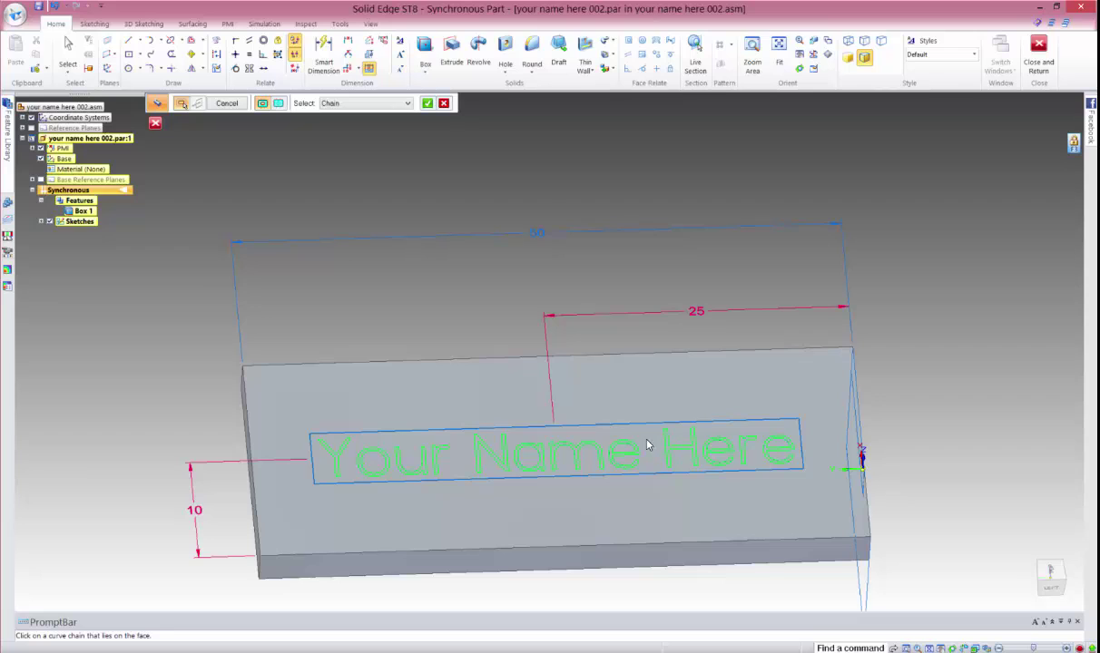
- Accept the letter outlines, cut the area inside them into the top face, and save the part
key("Return")
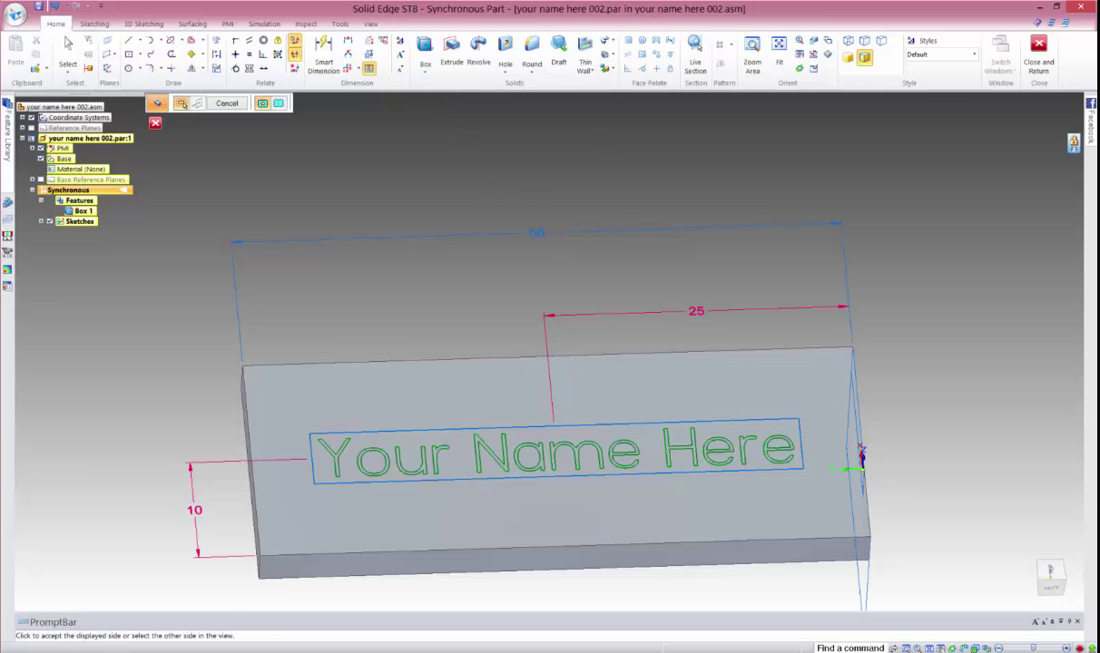
left_click(587, 429)
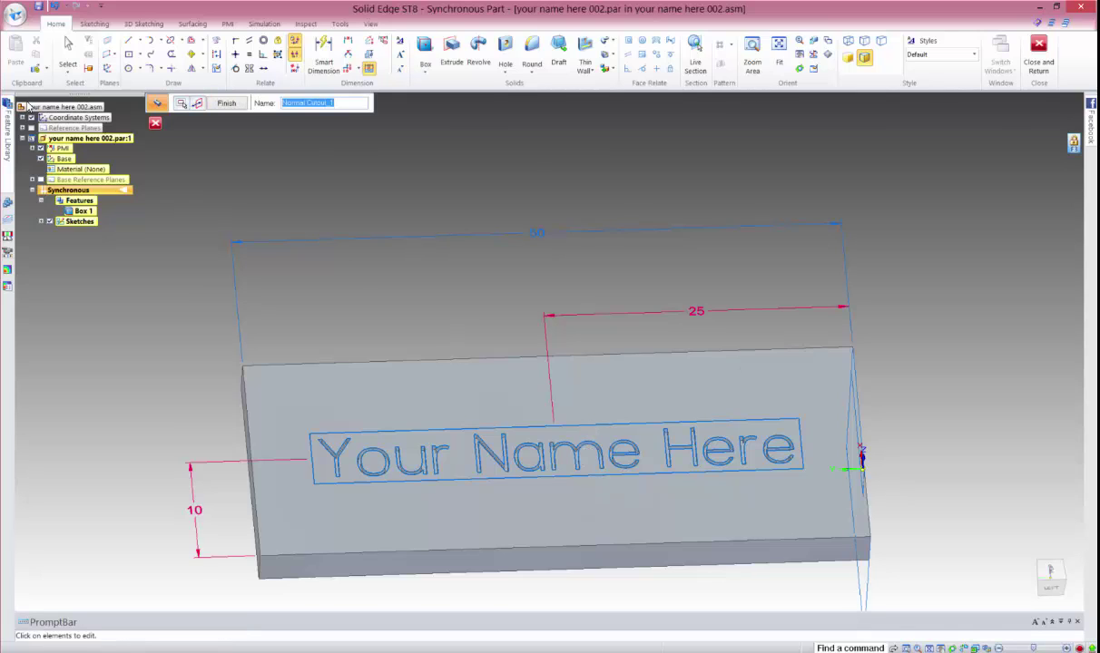
left_click(38, 6)
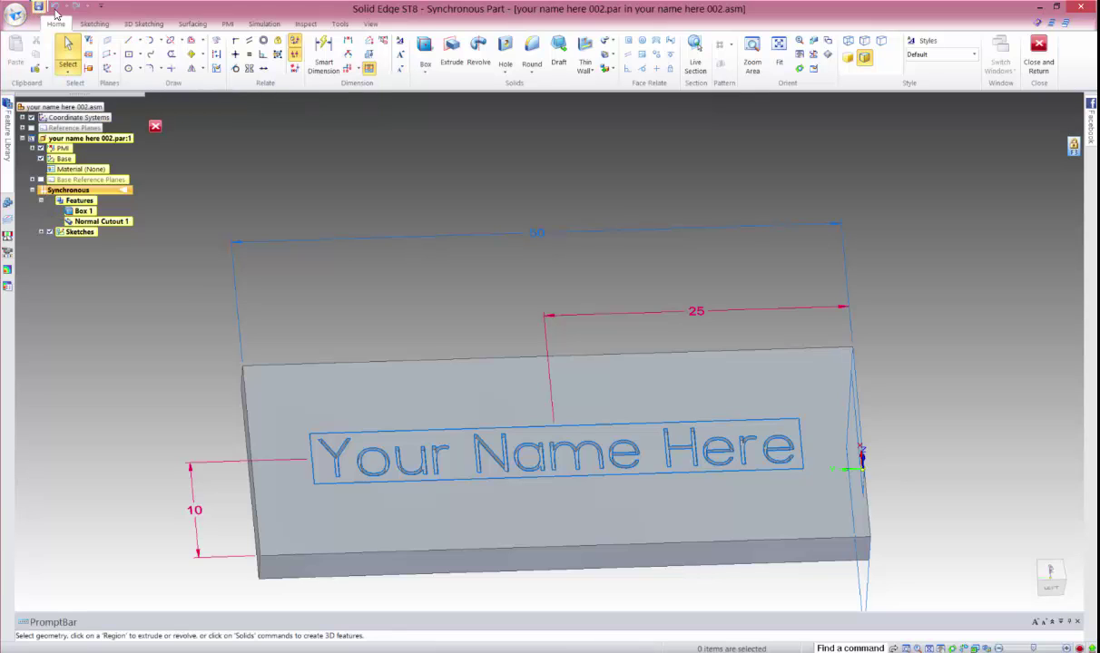
- Close the part, return to the assembly and save it
left_click(1039, 50)
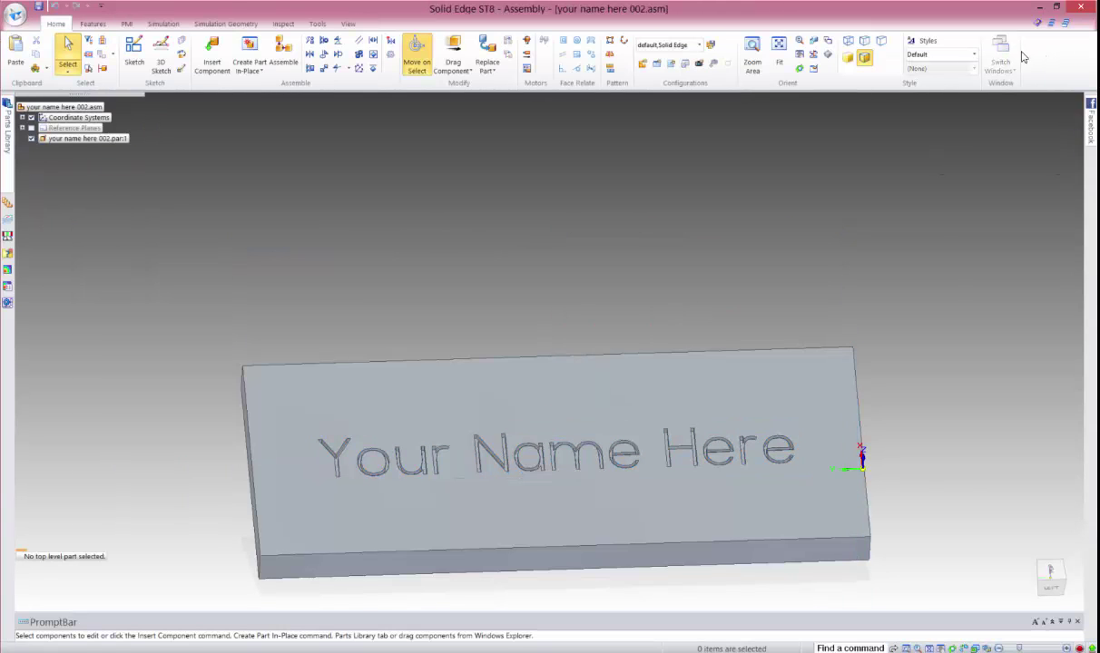
left_click(15, 15)
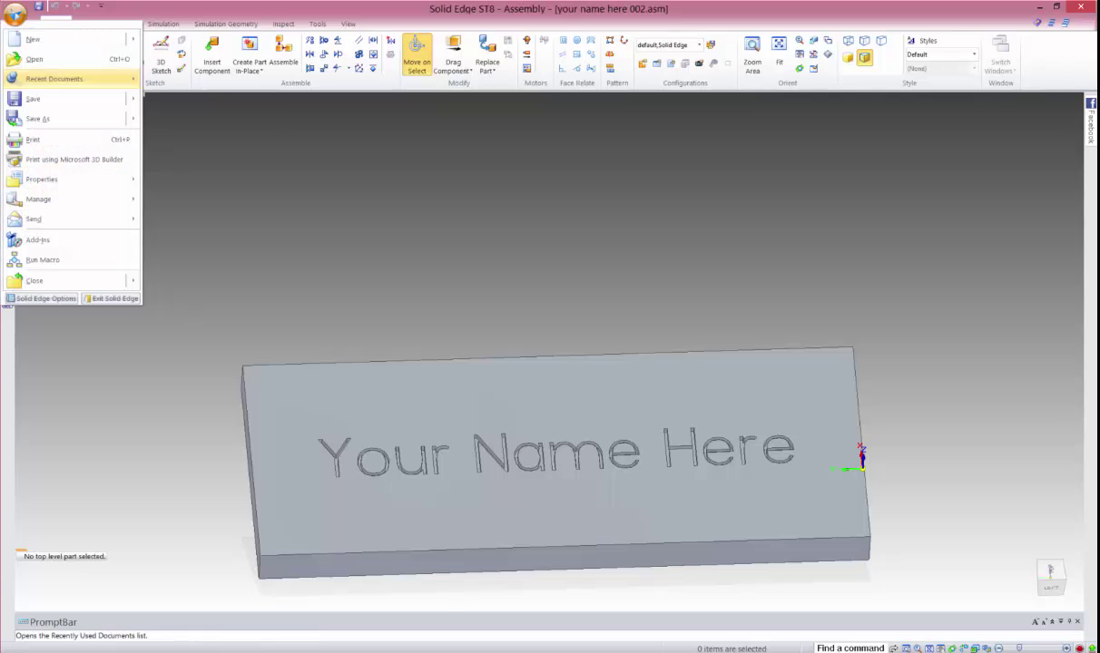
left_click(37, 102)
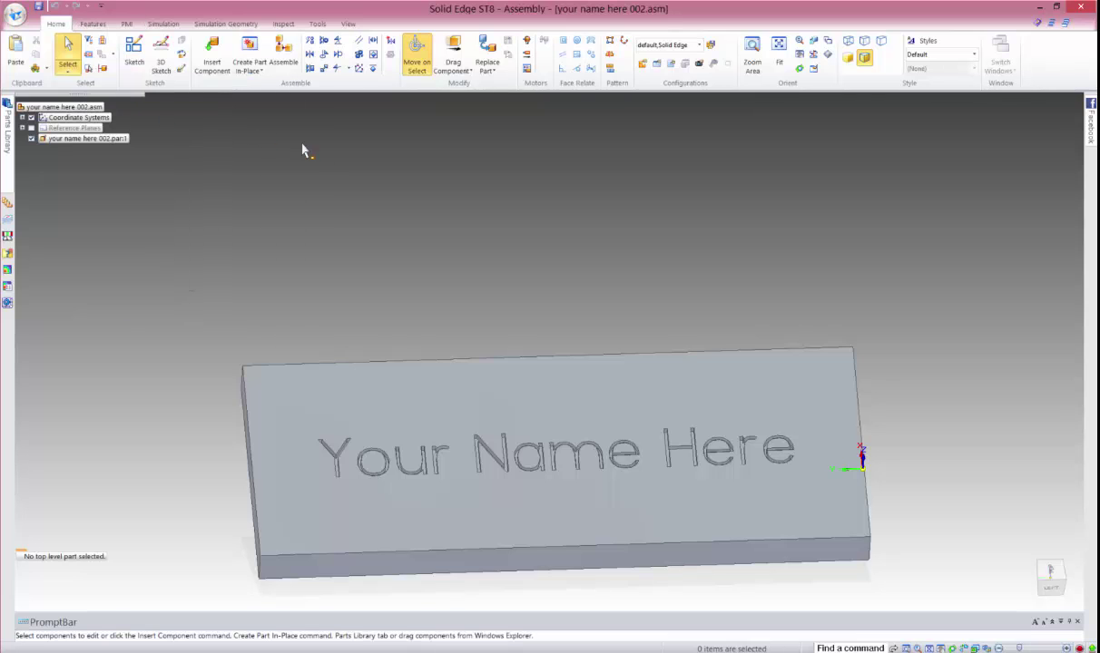
- Save a copy of the assembly as an STL document (*.stl) named "your name here 002"
left_click(14, 15)
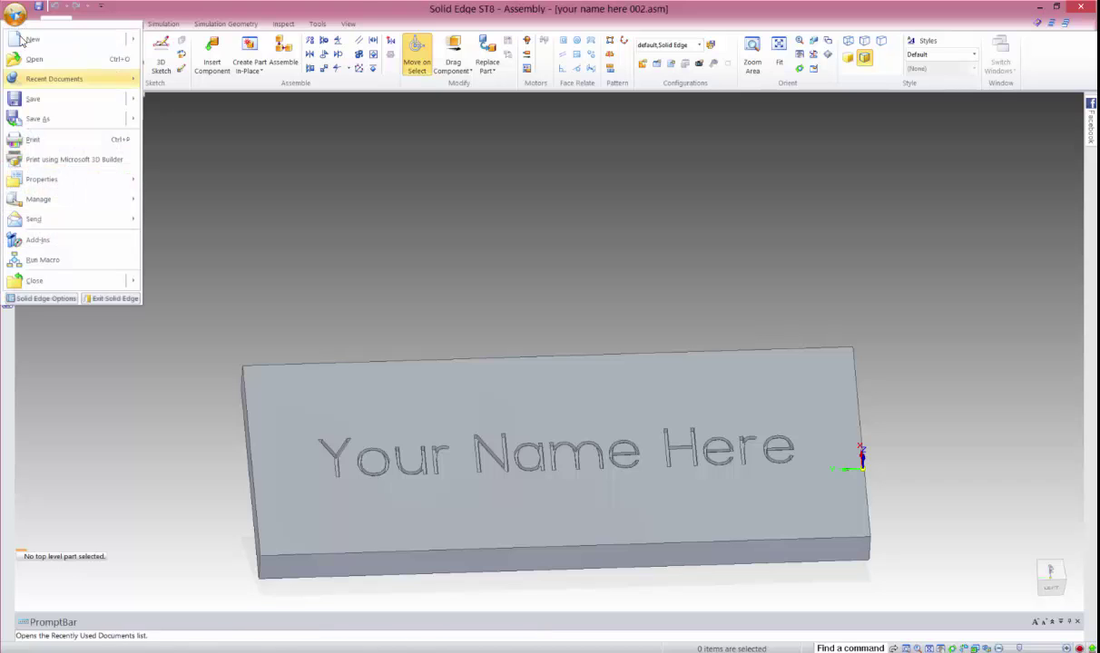
left_click(37, 118)
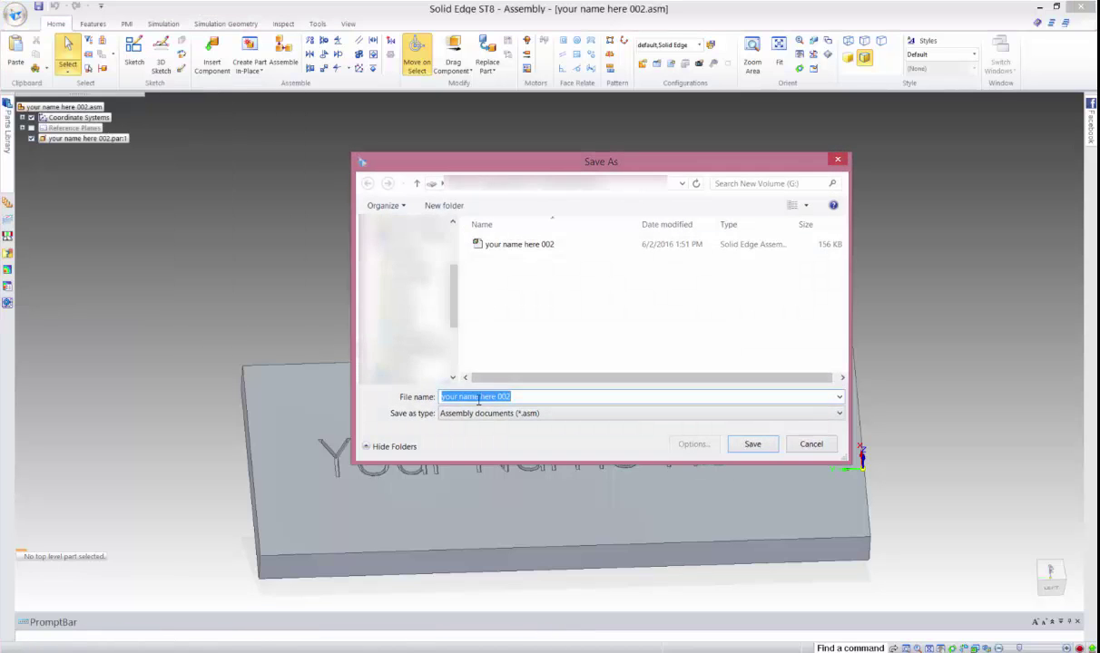
left_click(486, 418)
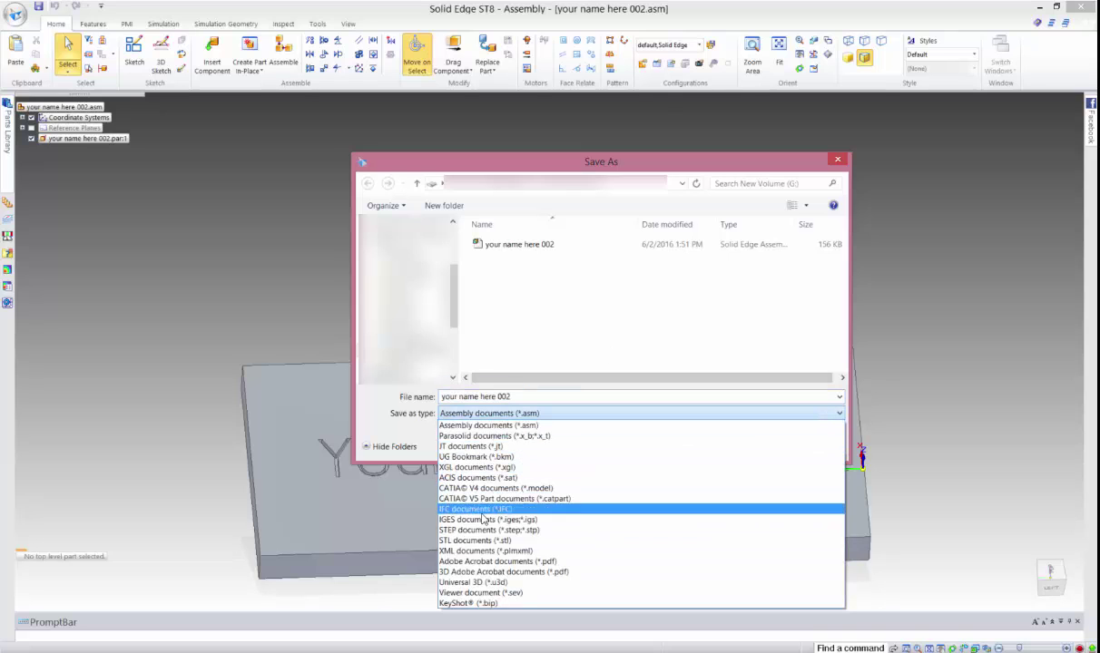
key("Return")
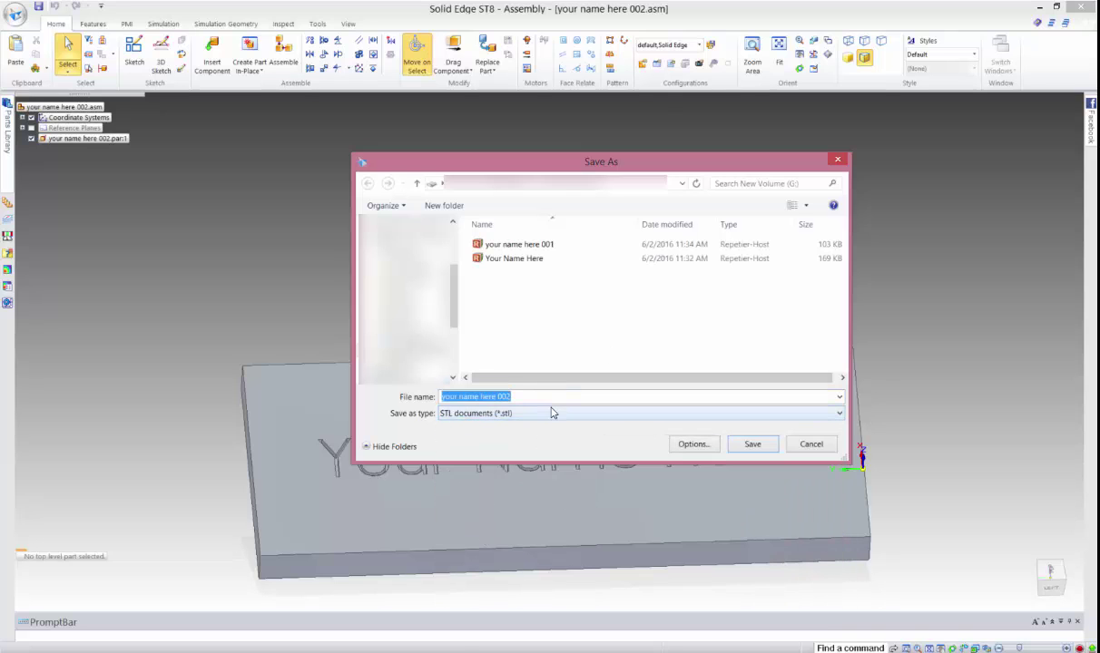
key("Down")
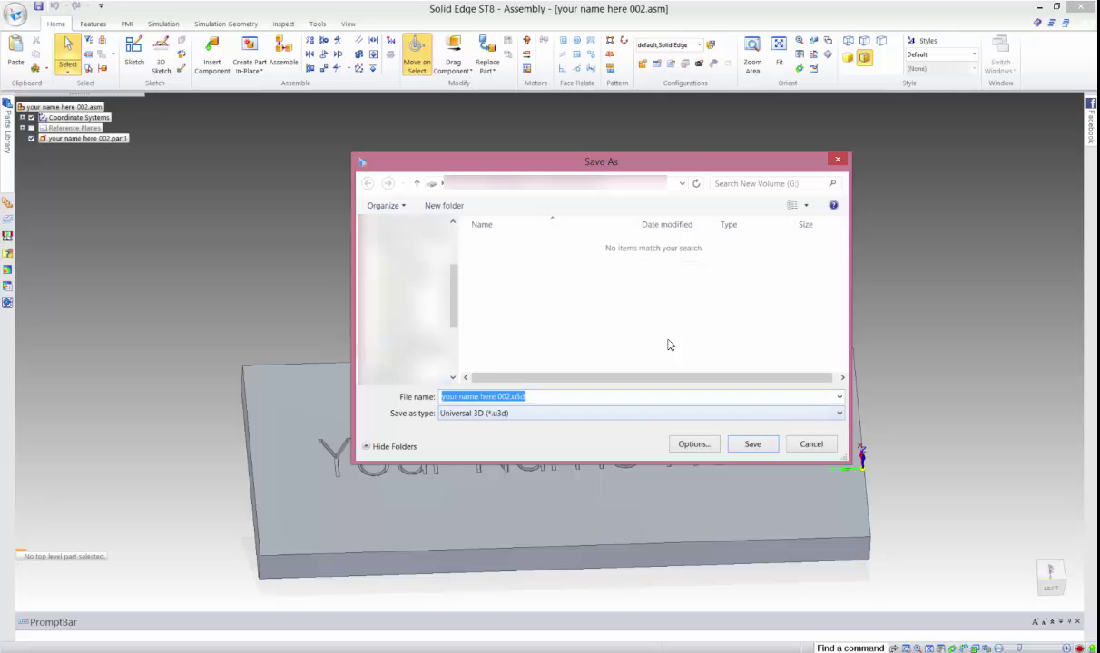
left_click(667, 413)
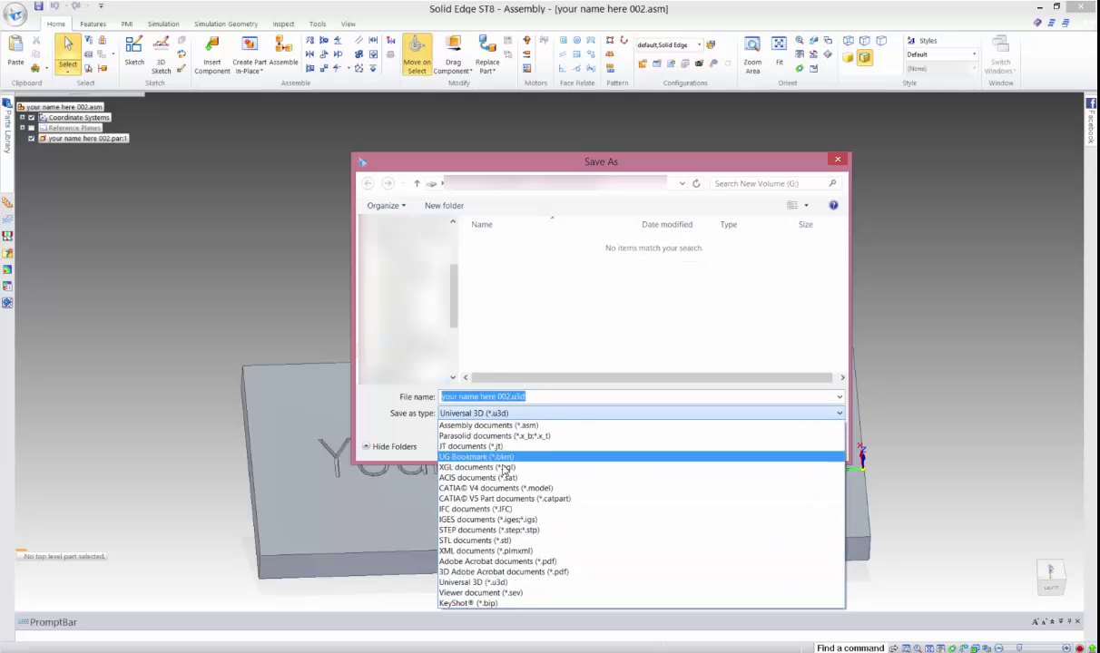
left_click(505, 539)
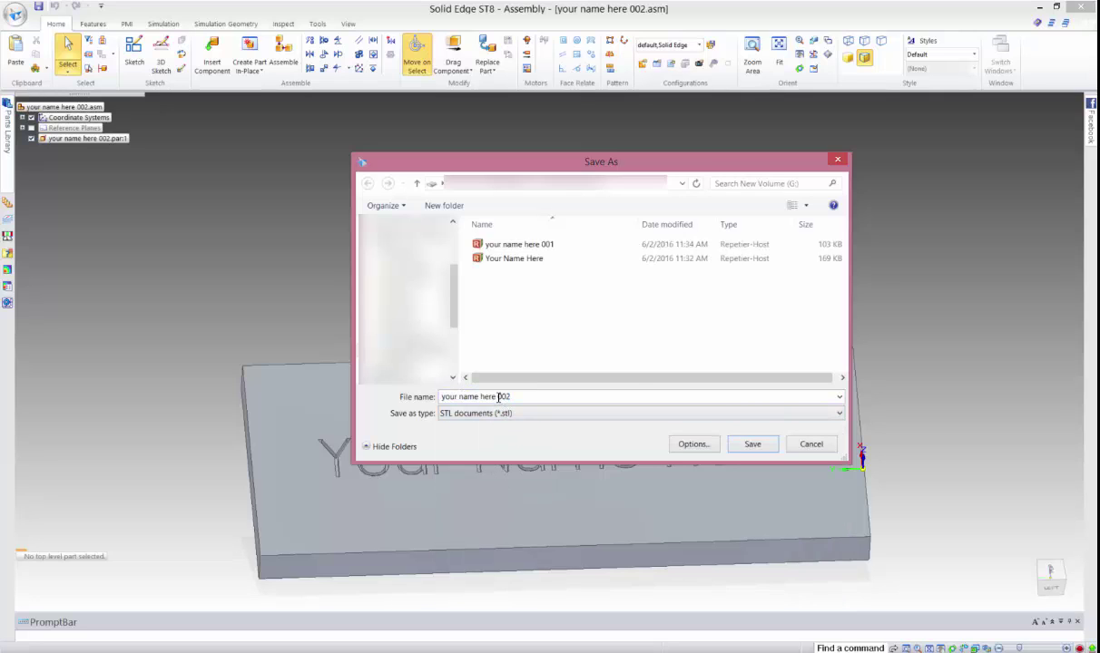
left_click(529, 396)
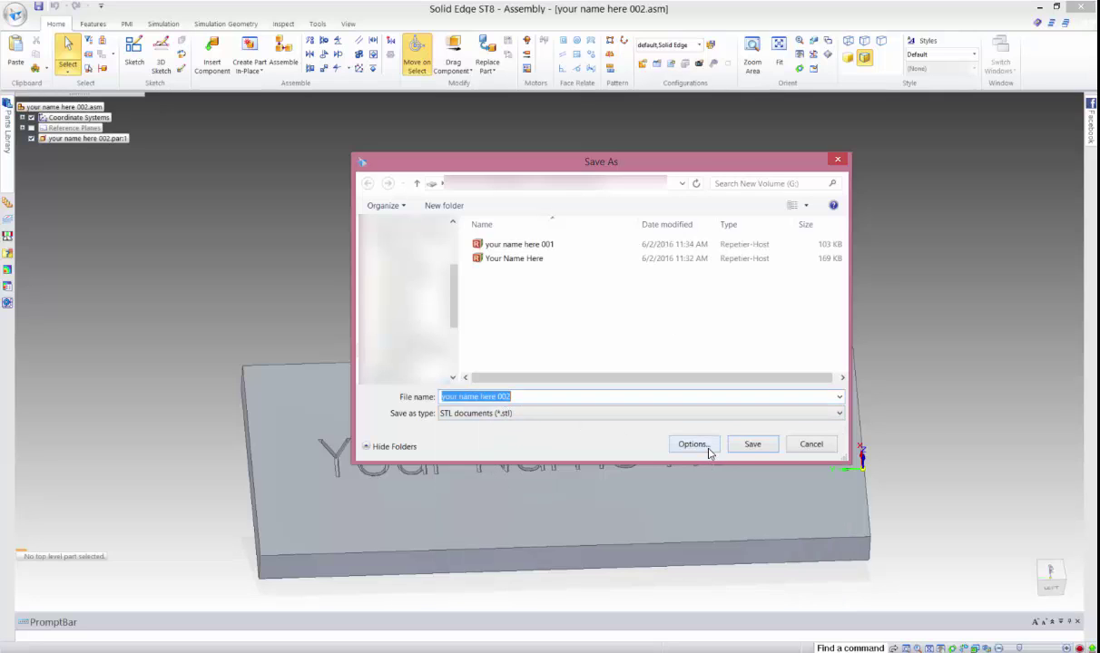